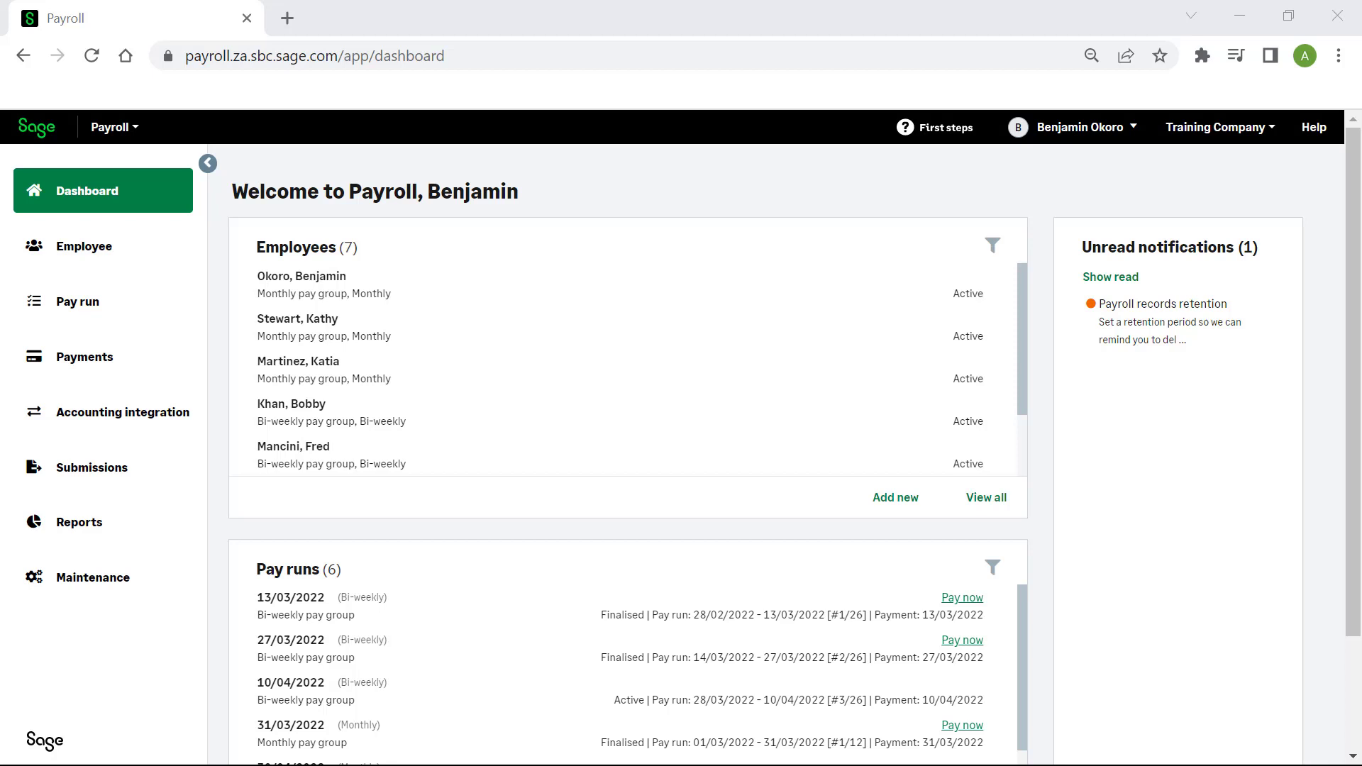
Step: Go to the Reports page listing the payroll reports from the dashboard
{"action": "left_click", "coordinate": [78, 521]}
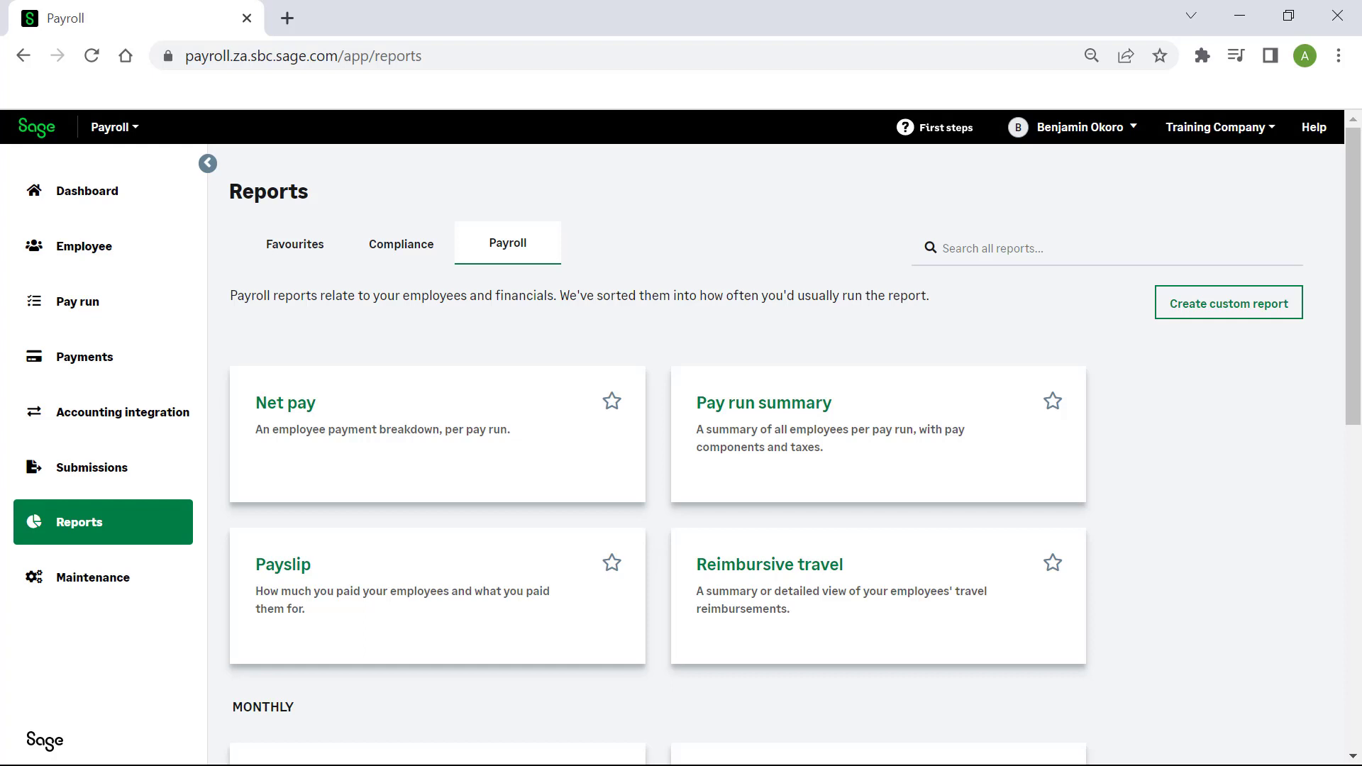
{"action": "scroll", "coordinate": [681, 447], "scroll_direction": "down", "scroll_amount": 3}
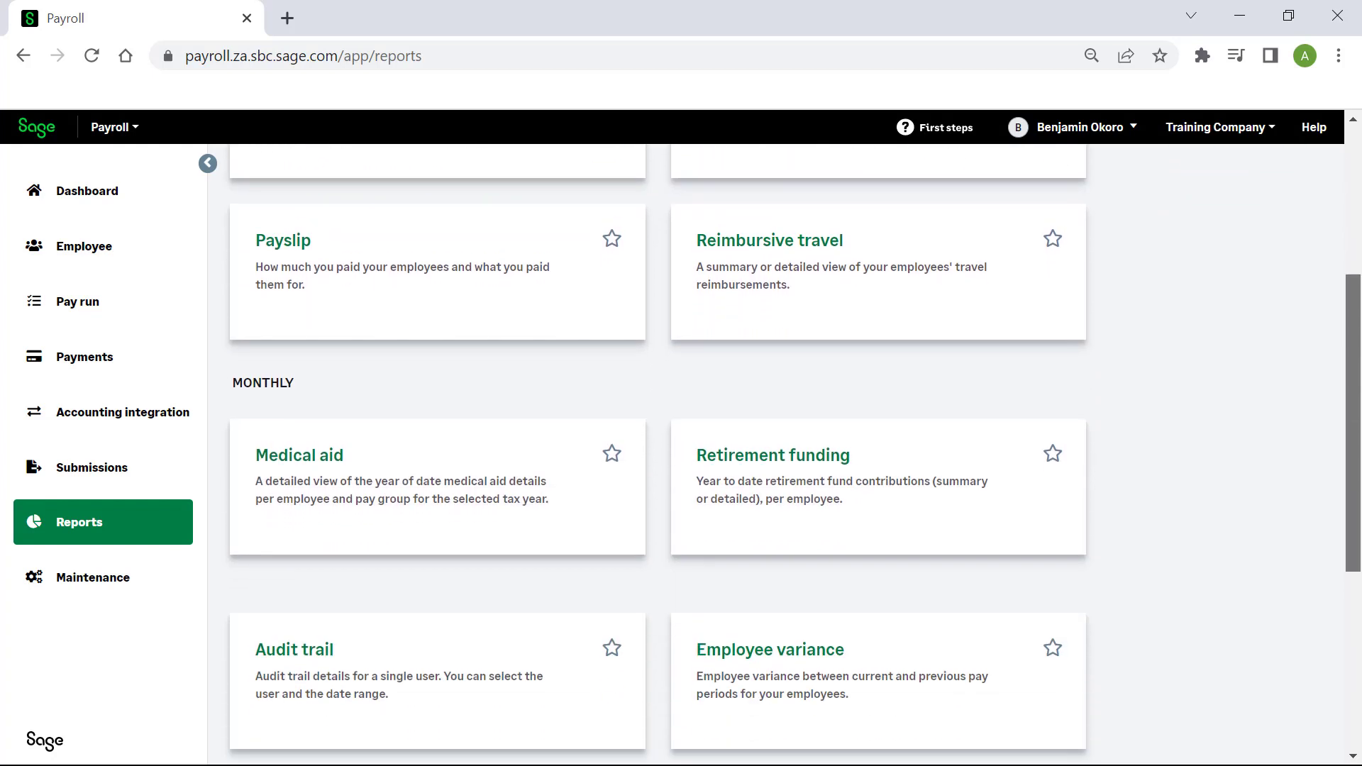
{"action": "scroll", "coordinate": [681, 459], "scroll_direction": "down", "scroll_amount": 2}
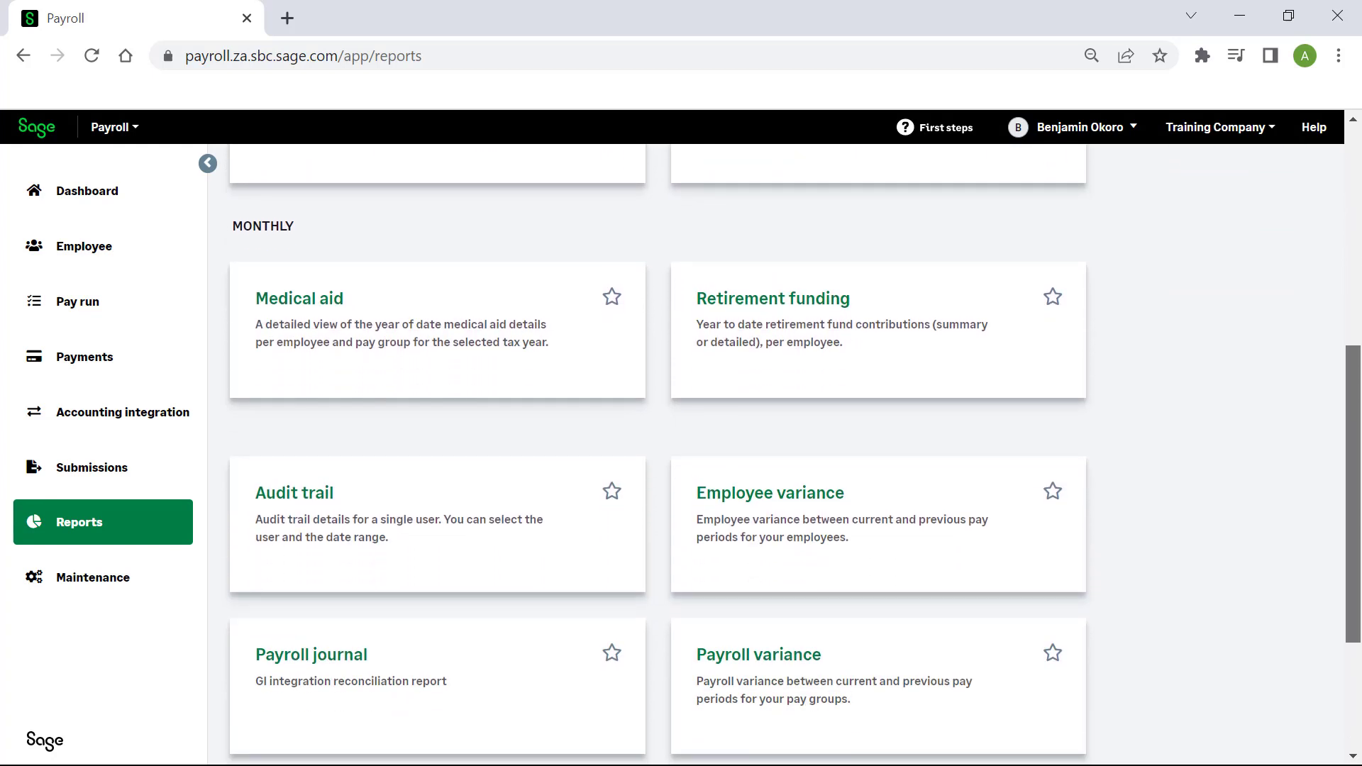
{"action": "scroll", "coordinate": [681, 458], "scroll_direction": "up", "scroll_amount": 2}
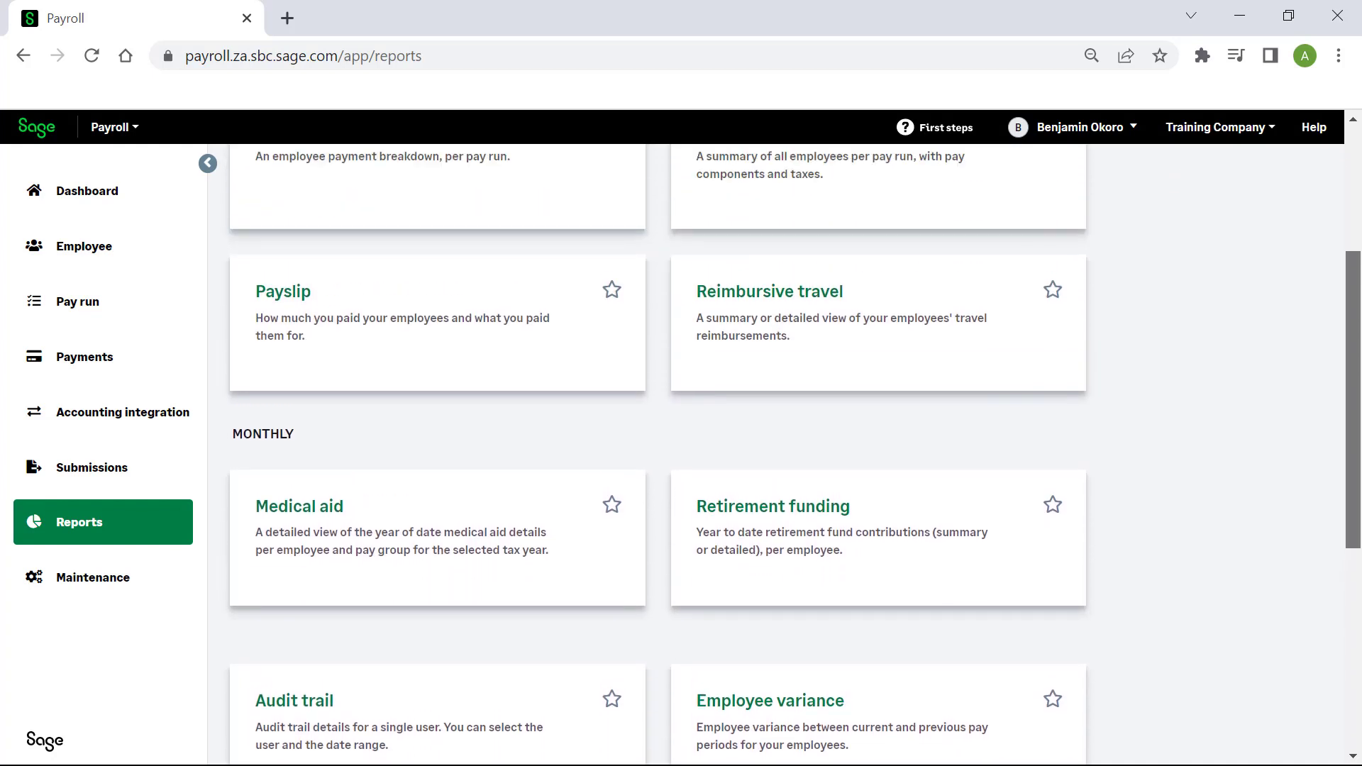
{"action": "scroll", "coordinate": [681, 458], "scroll_direction": "up", "scroll_amount": 3}
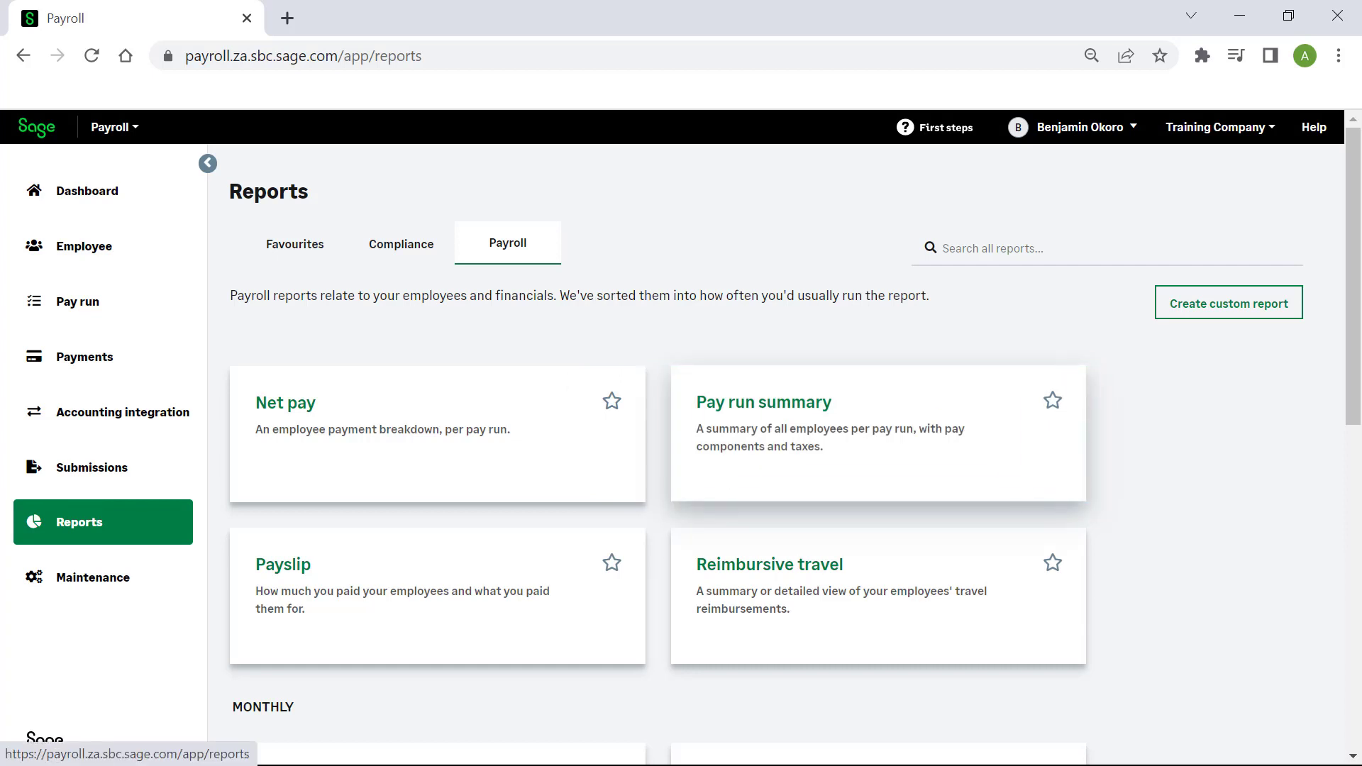
Step: Set up a Bi-weekly pay run summary report for the 28/02/2022 - 13/03/2022 pay run
{"action": "left_click", "coordinate": [763, 402]}
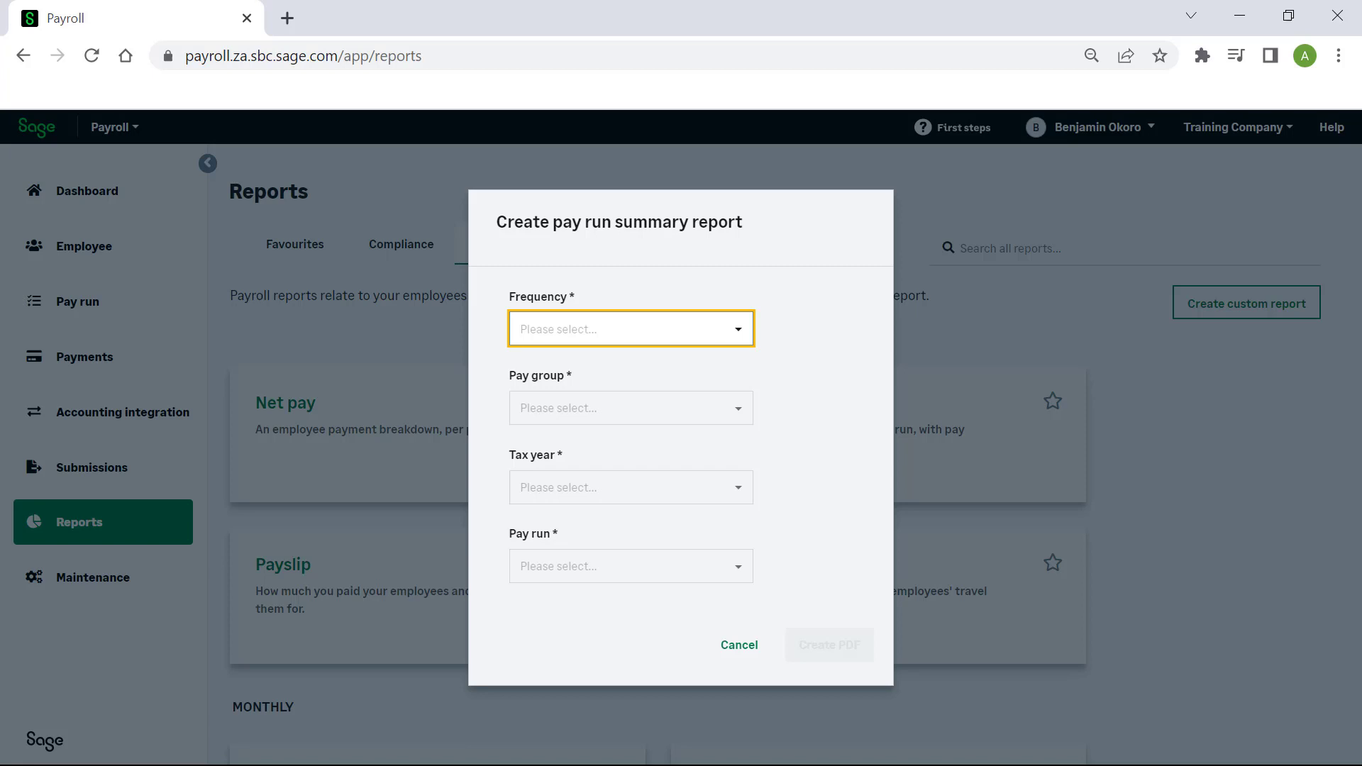
{"action": "key", "text": "Down"}
{"action": "key", "text": "Down"}
{"action": "key", "text": "Return"}
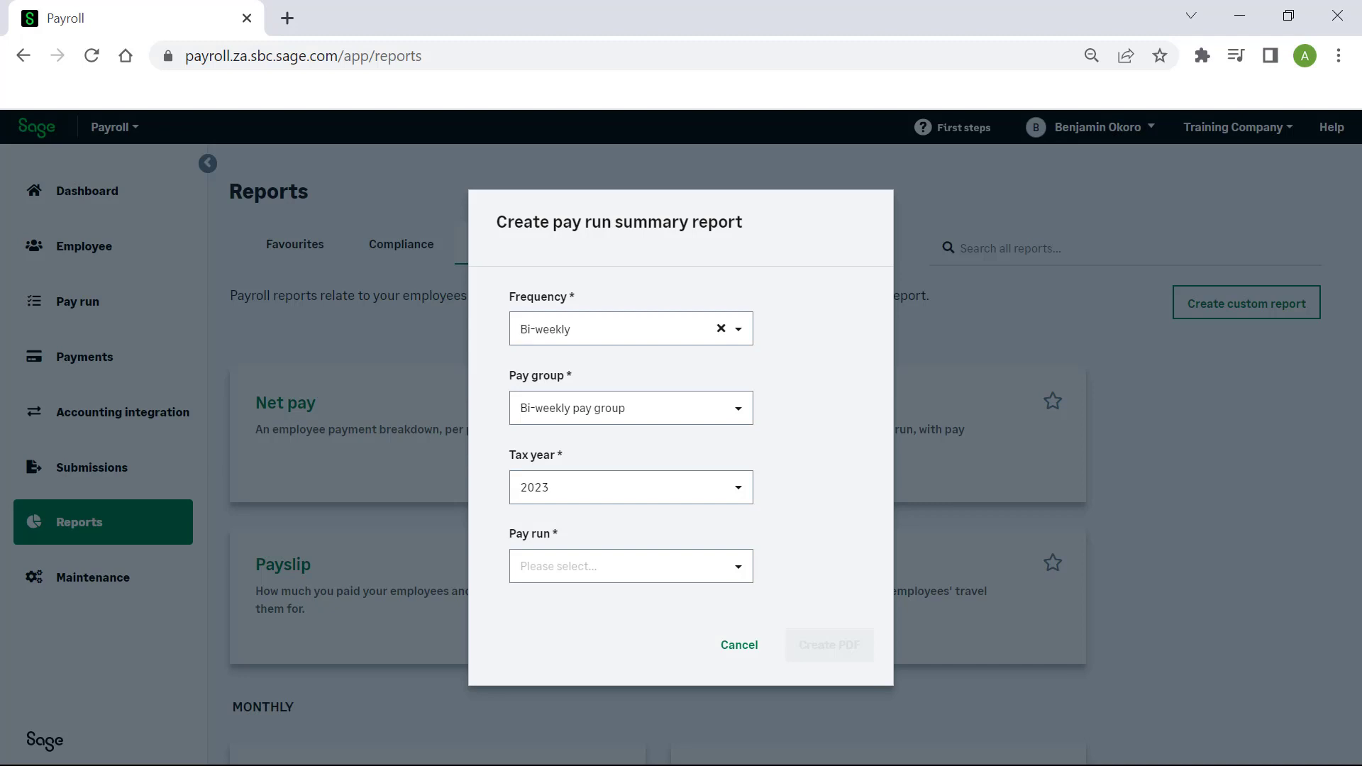
{"action": "key", "text": "Down"}
{"action": "key", "text": "Down"}
{"action": "key", "text": "Return"}
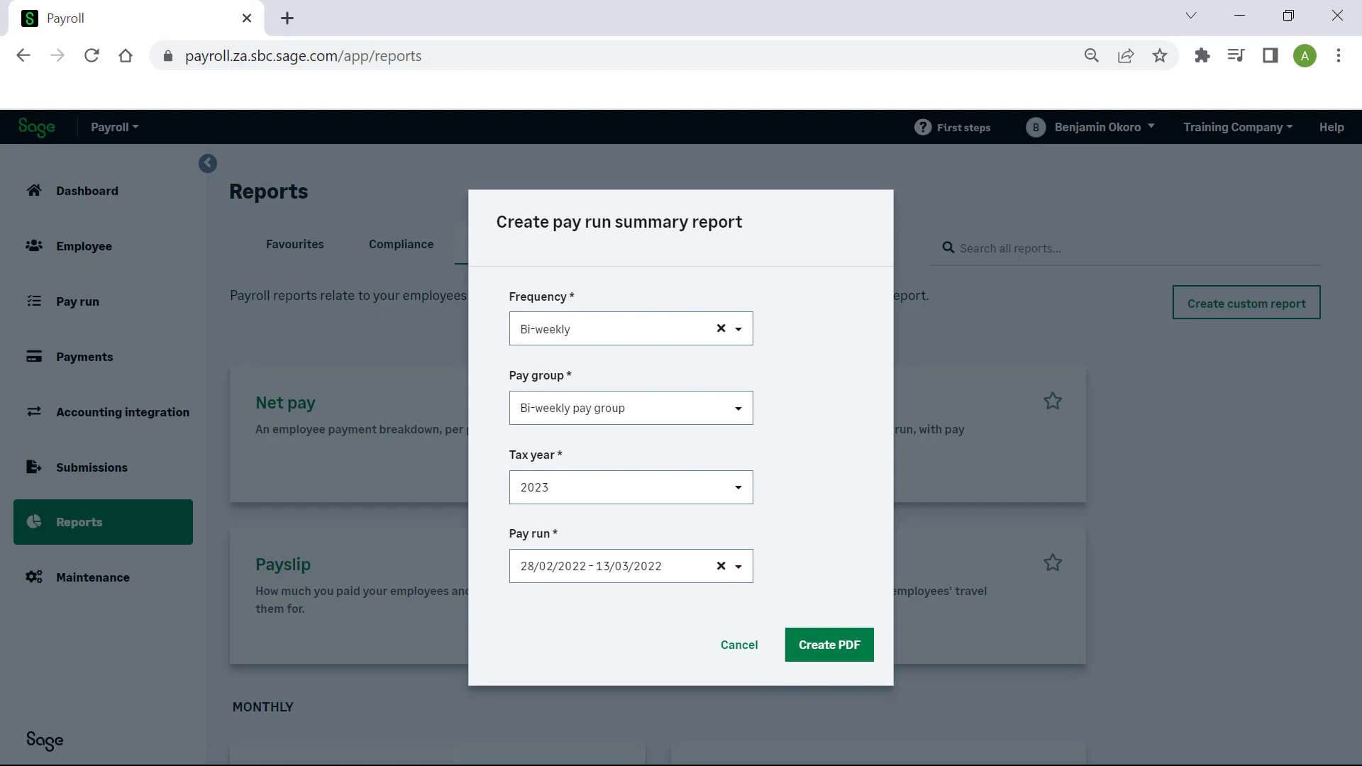
{"action": "key", "text": "Tab"}
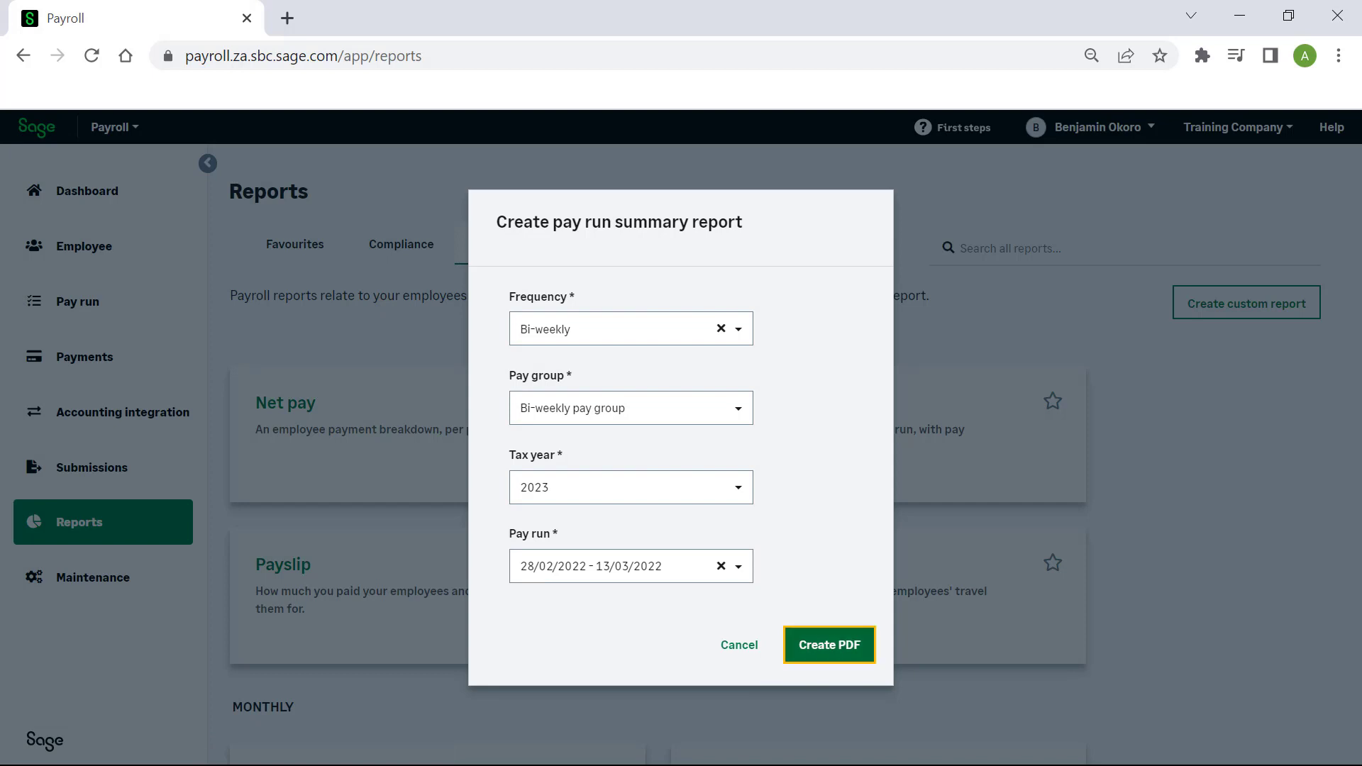
Step: Generate the two-page pay run summary PDF and review it through net pay
{"action": "key", "text": "Return"}
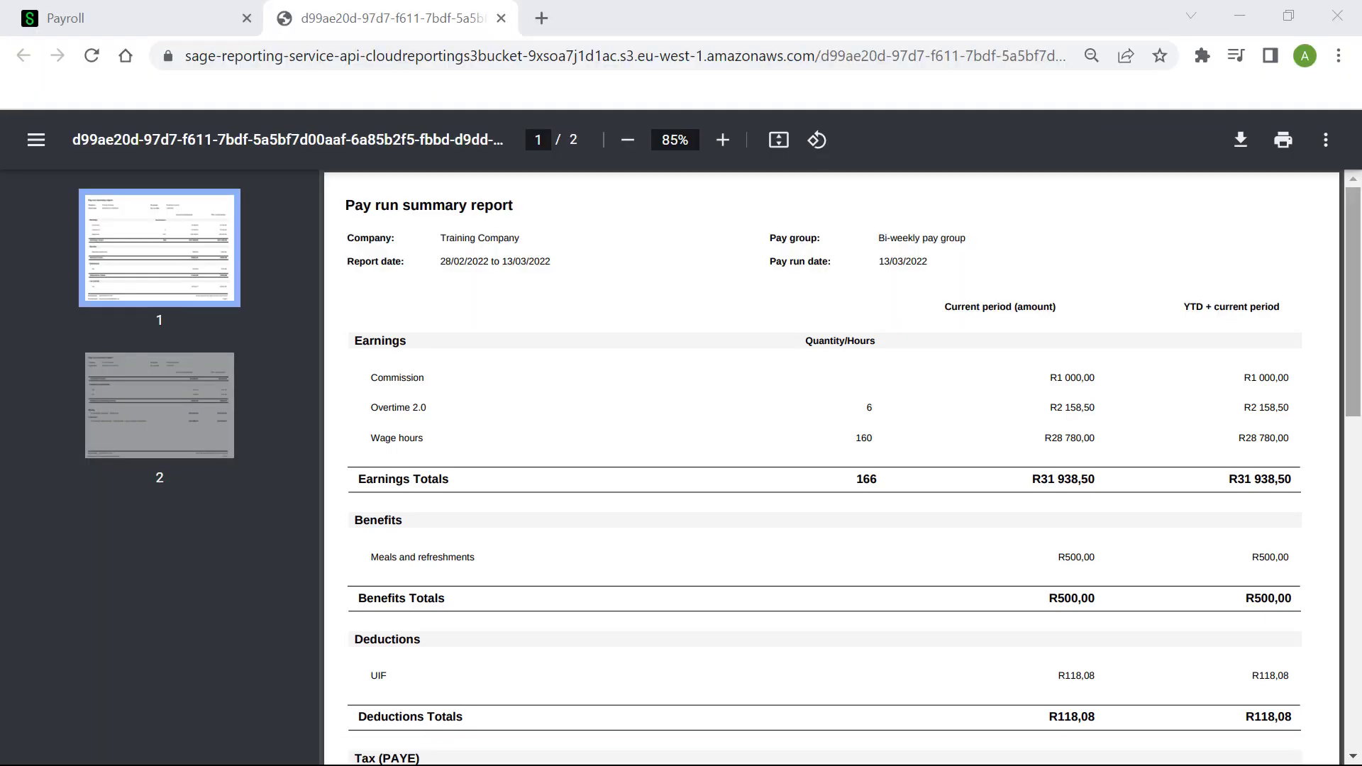
{"action": "scroll", "coordinate": [831, 468], "scroll_direction": "down", "scroll_amount": 2}
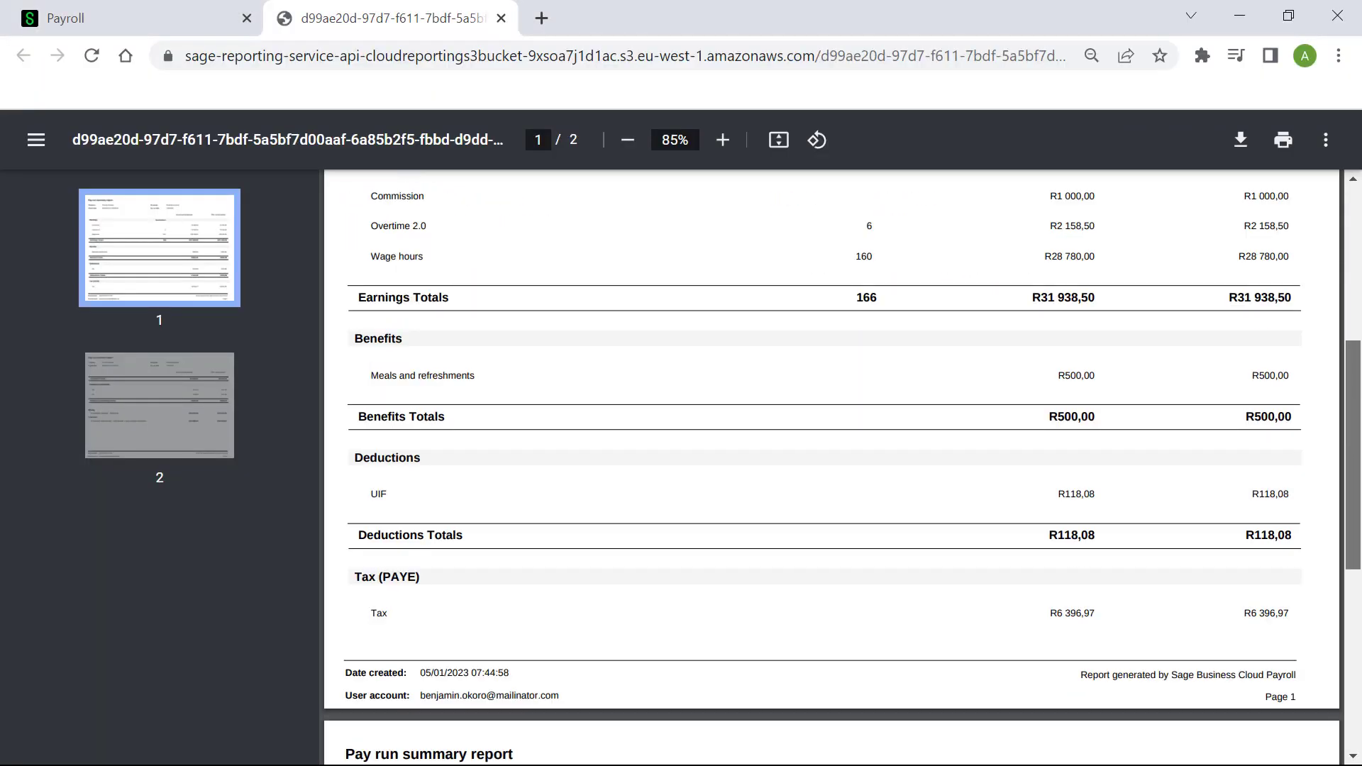
{"action": "scroll", "coordinate": [830, 469], "scroll_direction": "down", "scroll_amount": 3}
{"action": "scroll", "coordinate": [830, 468], "scroll_direction": "down", "scroll_amount": 1}
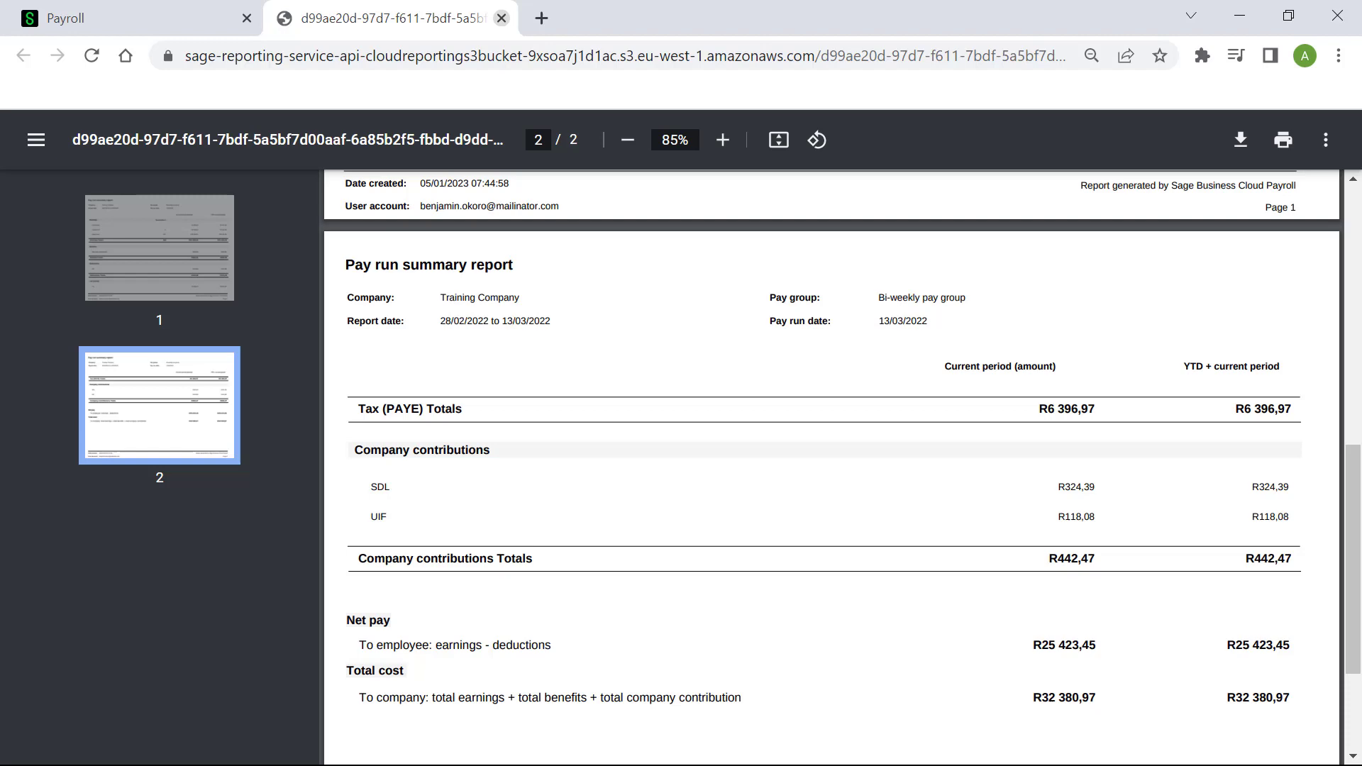
Step: Close the pay run summary PDF and cancel its report form, returning to the payroll reports
{"action": "left_click", "coordinate": [501, 19]}
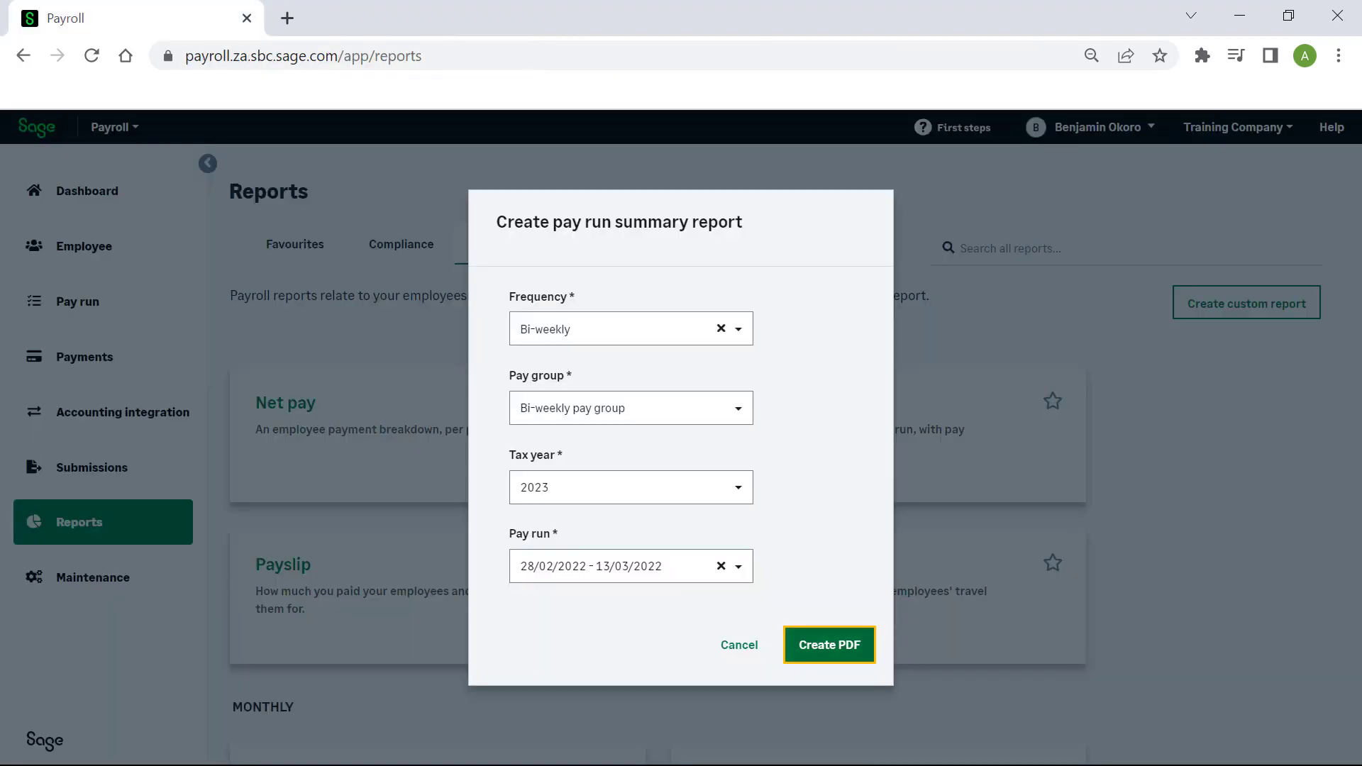
{"action": "left_click", "coordinate": [739, 646]}
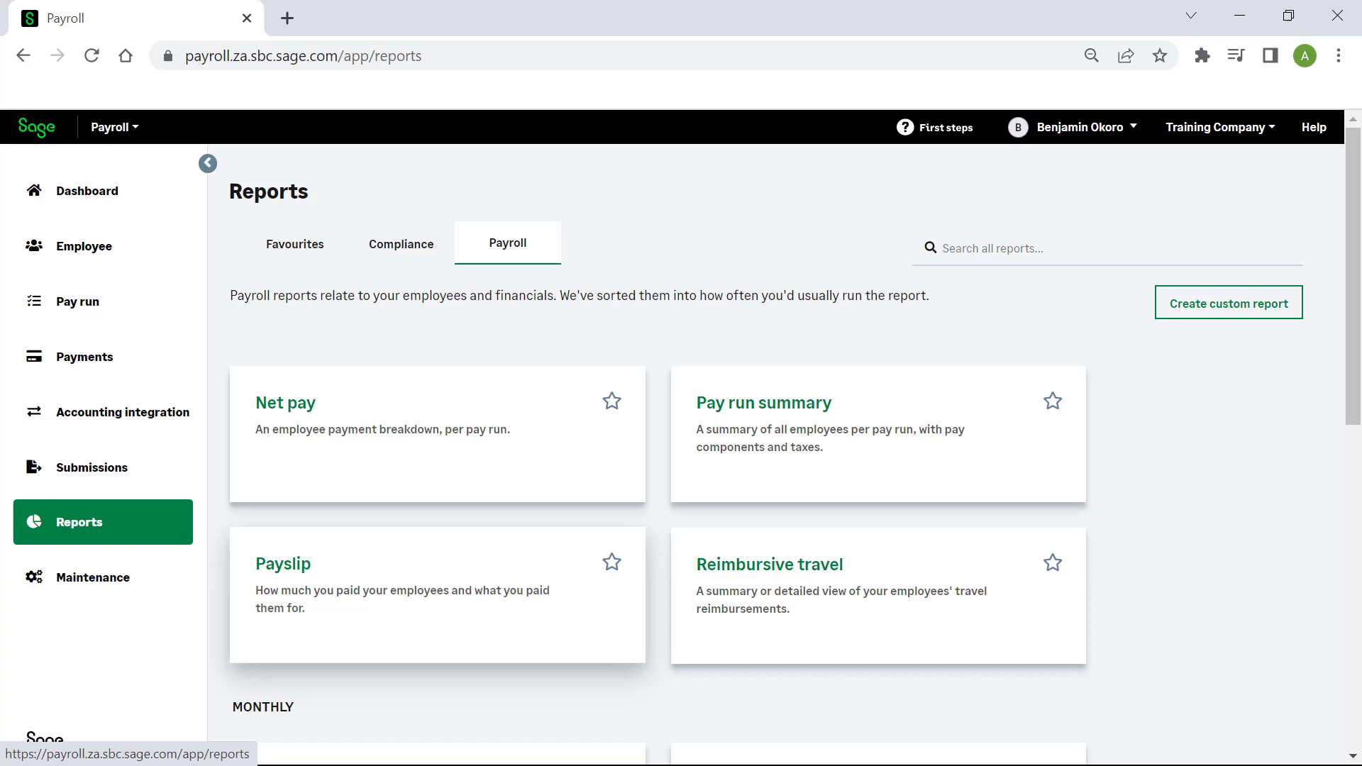
Step: Create a payslip PDF for the Monthly pay group, 01/03/2022 to 31/03/2022 pay run, all employees
{"action": "left_click", "coordinate": [283, 564]}
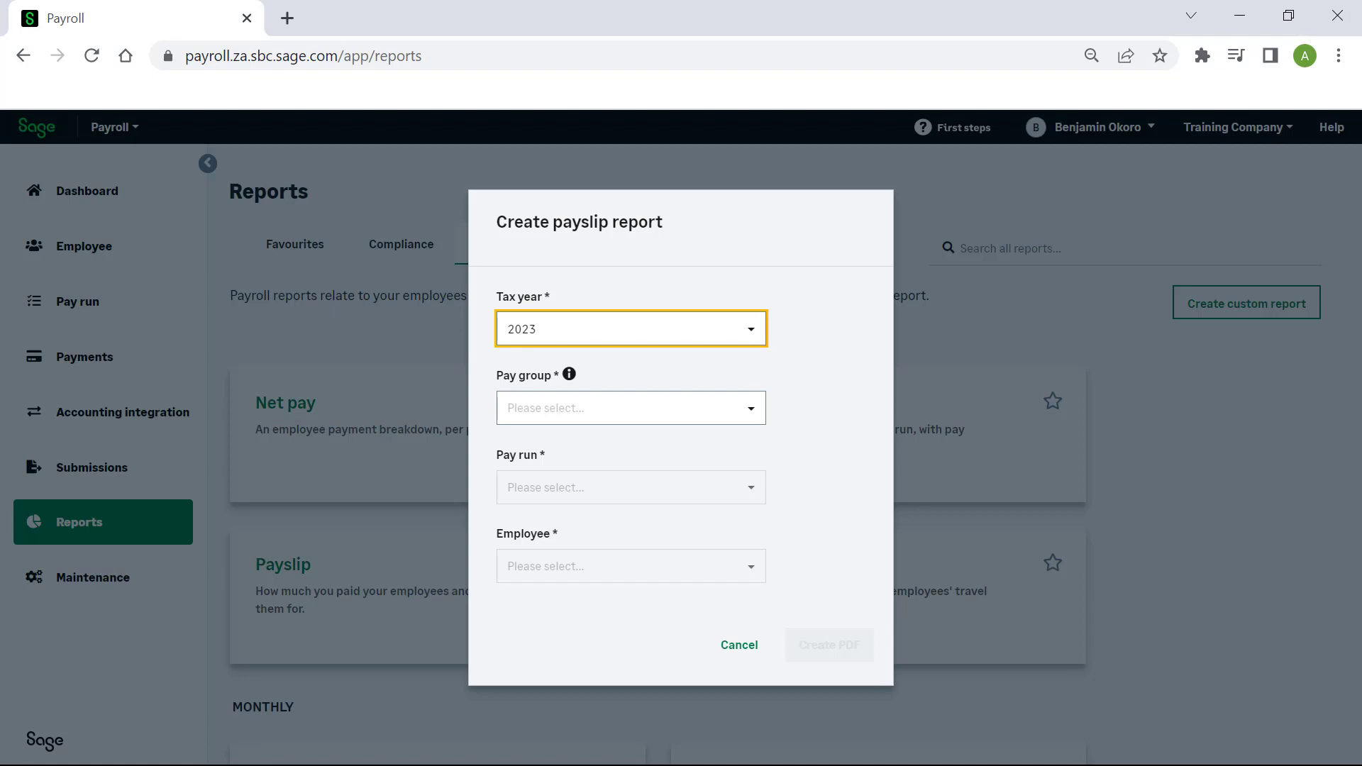
{"action": "key", "text": "Tab"}
{"action": "key", "text": "Down"}
{"action": "key", "text": "Return"}
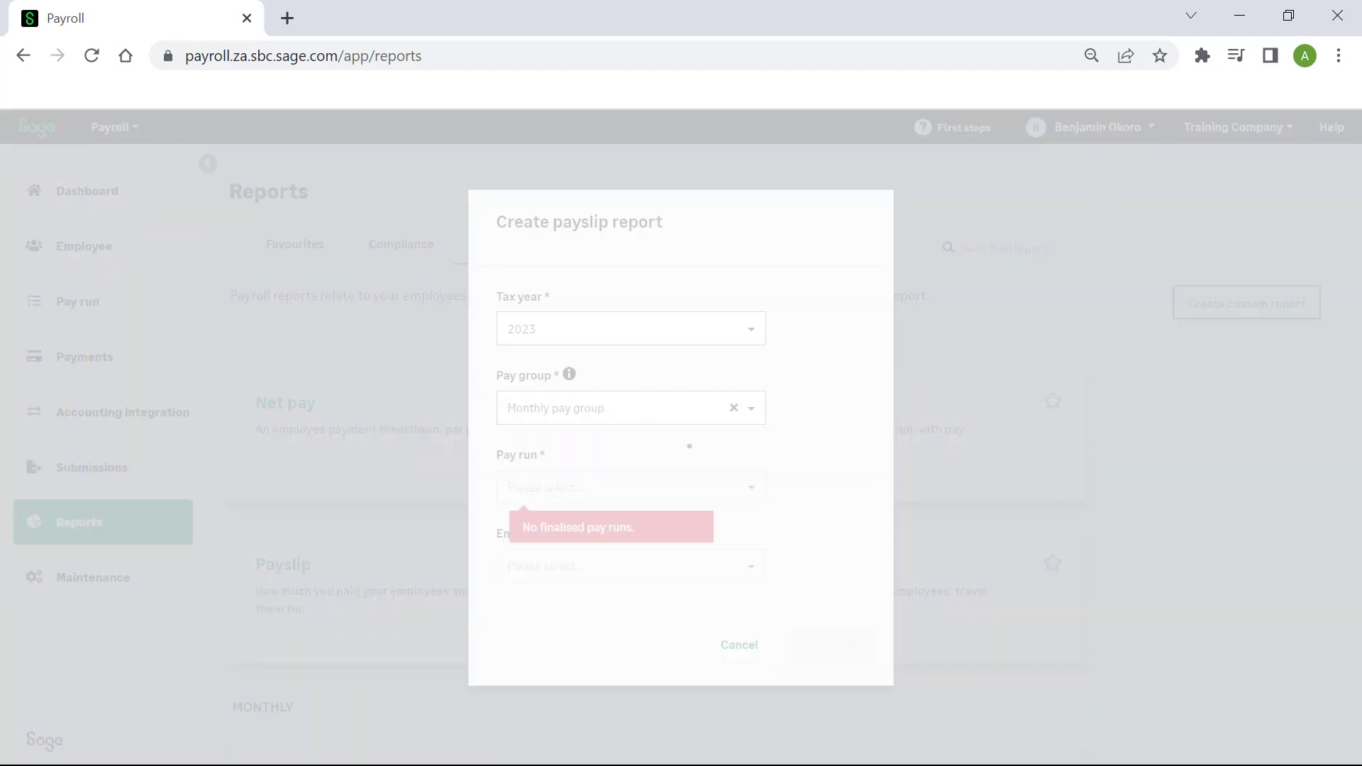
{"action": "key", "text": "Tab"}
{"action": "key", "text": "Down"}
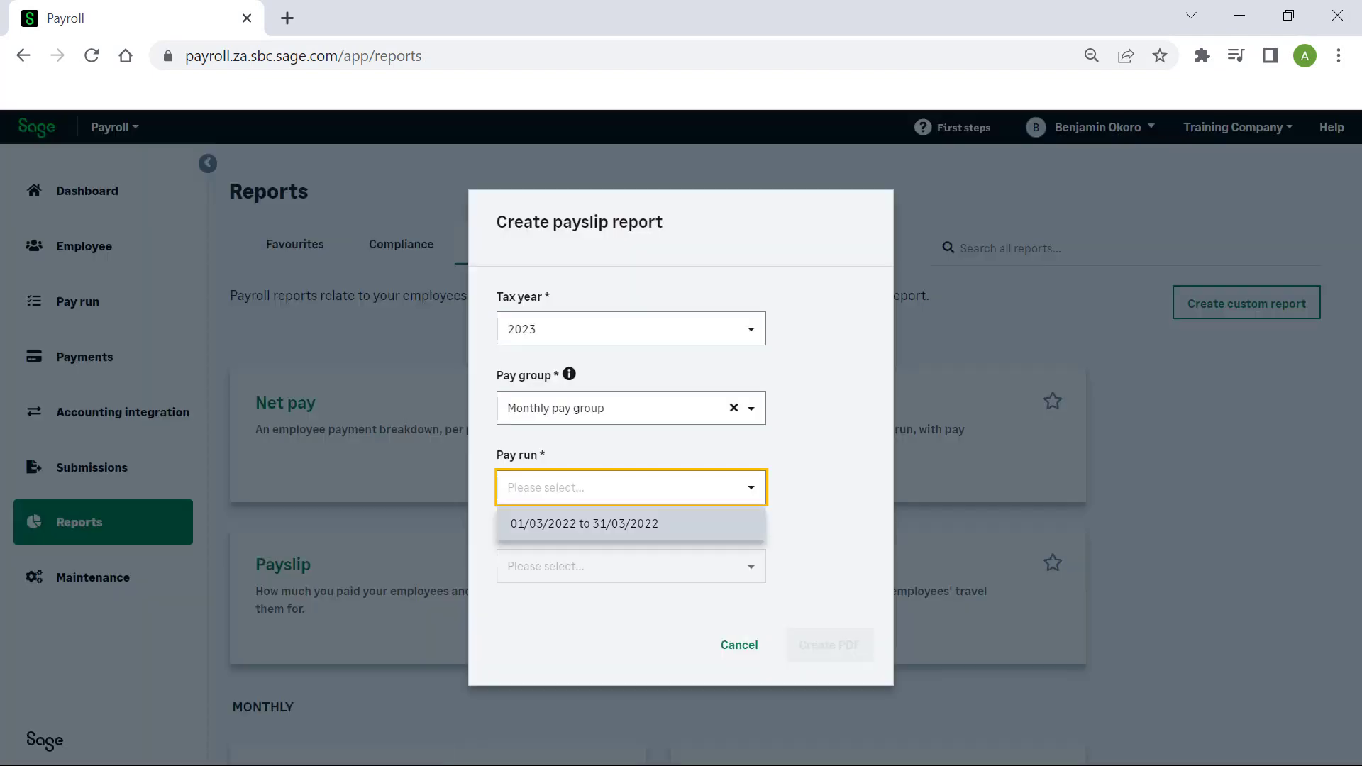
{"action": "key", "text": "Return"}
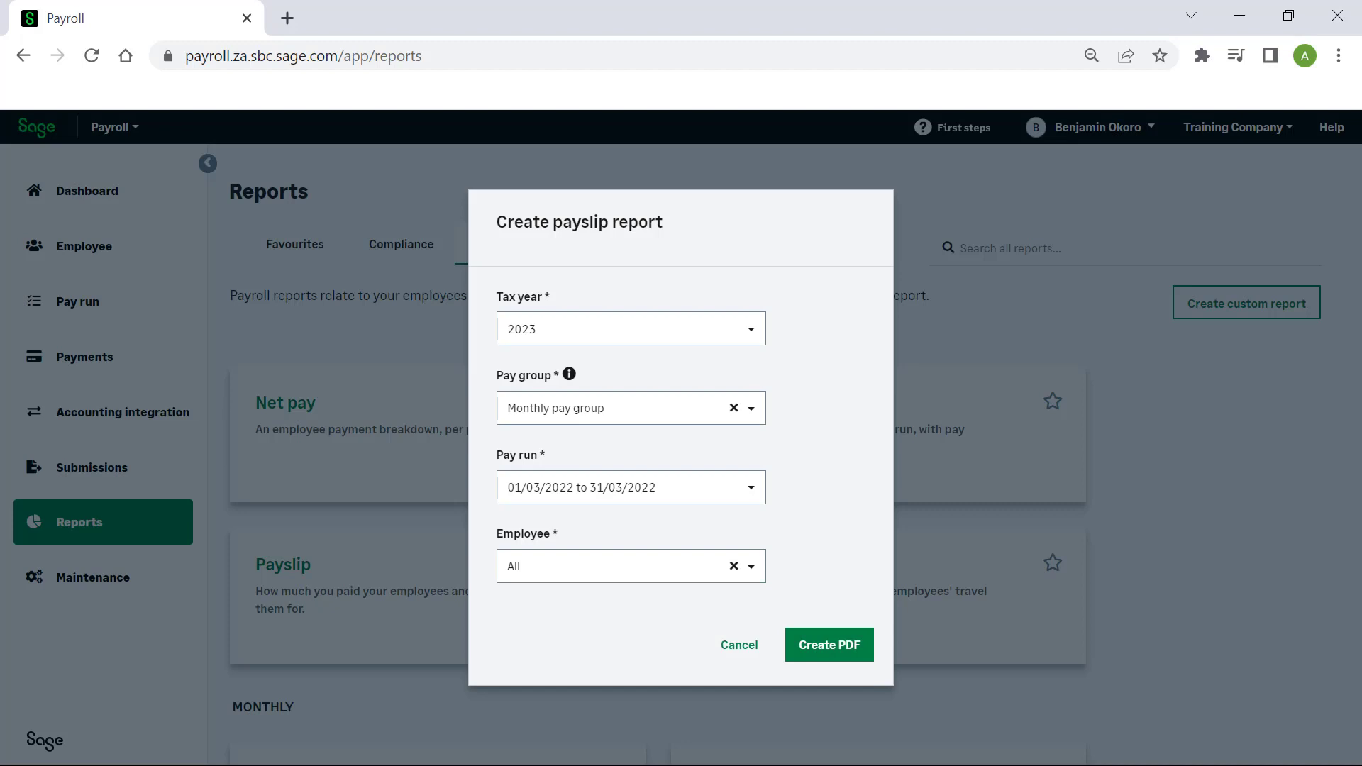
{"action": "key", "text": "Tab"}
{"action": "key", "text": "Down"}
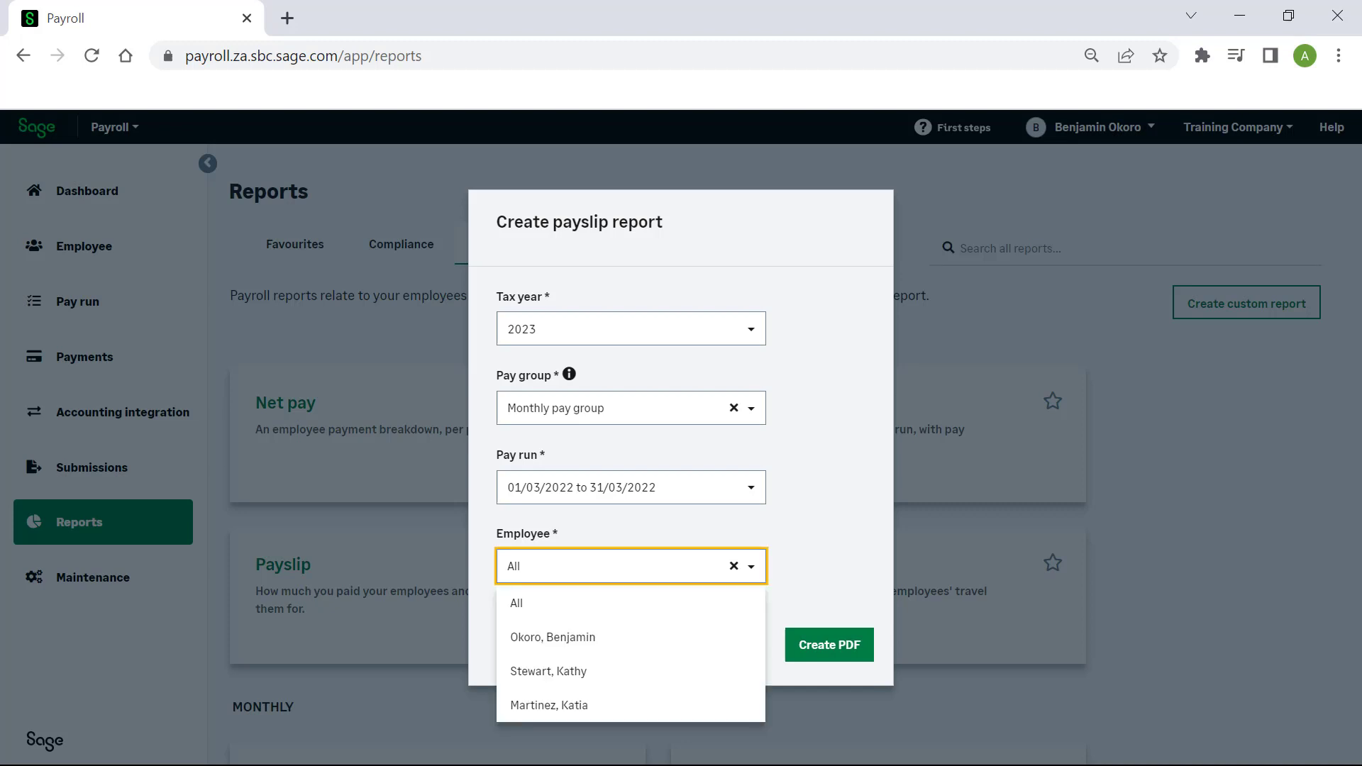
{"action": "key", "text": "Return"}
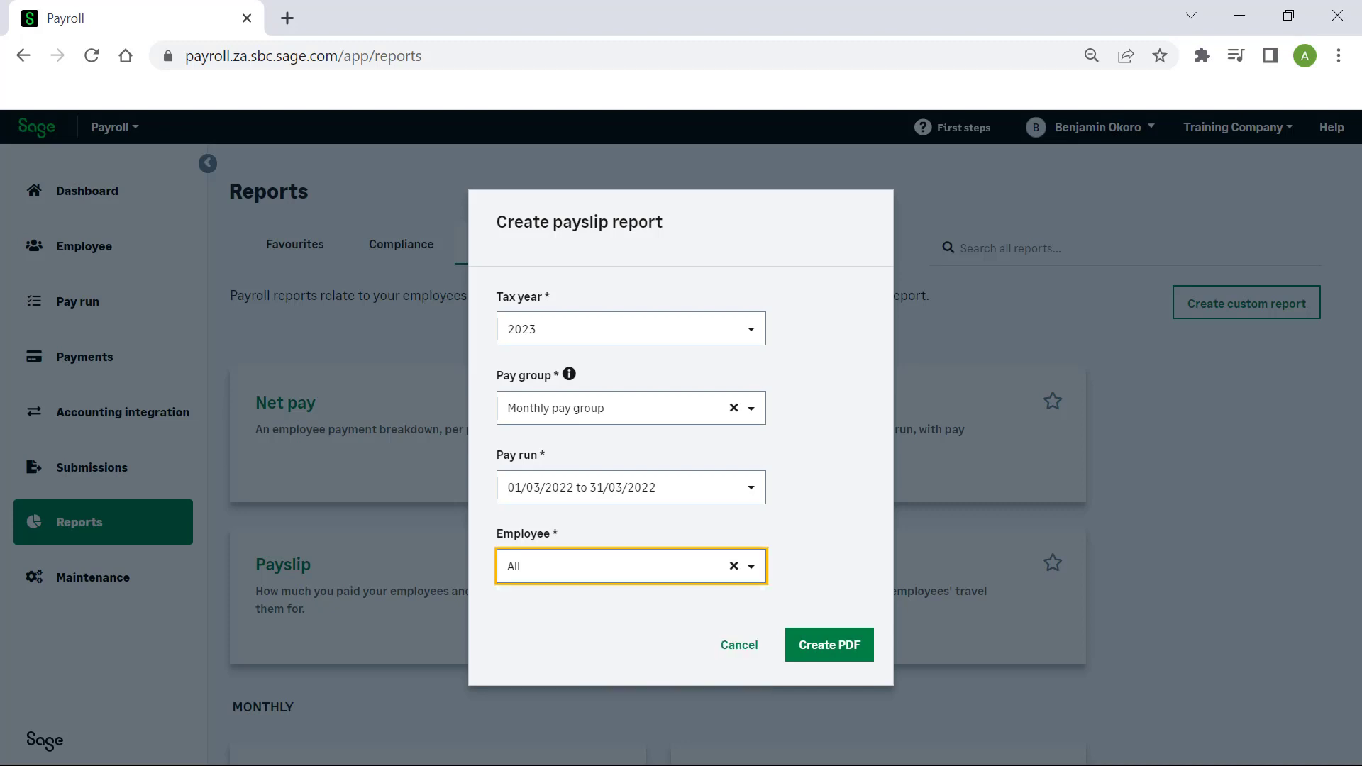
{"action": "key", "text": "Tab"}
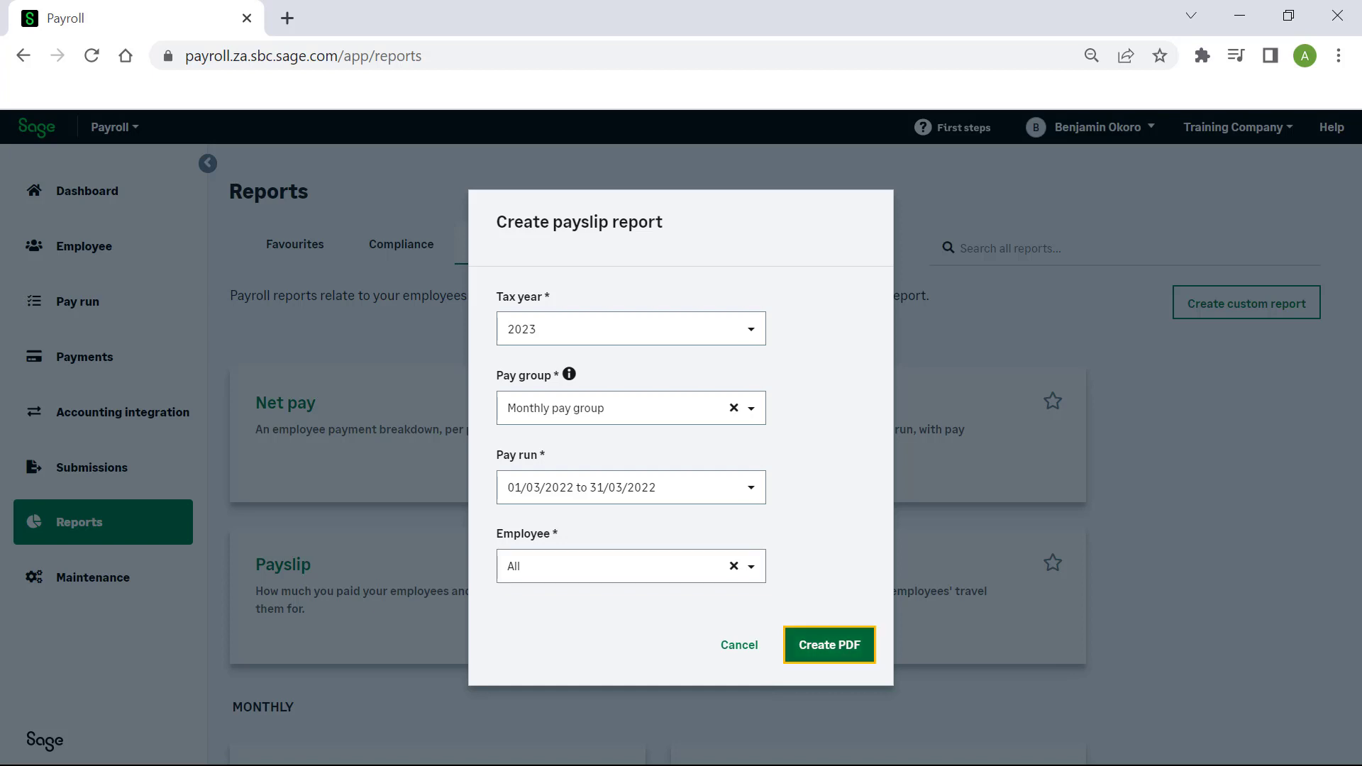
{"action": "key", "text": "Return"}
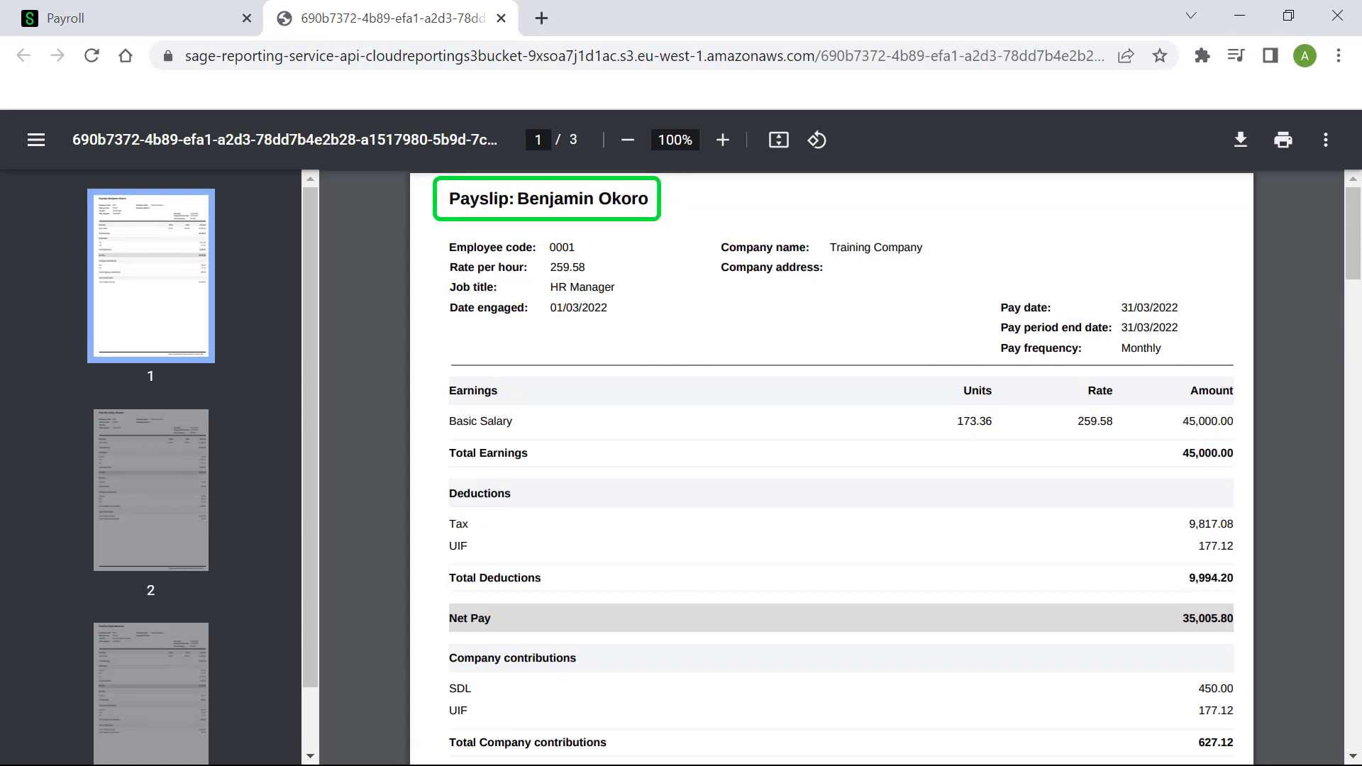
Step: Page through the second and third employees' payslips for the 31/03/2022 pay date
{"action": "key", "text": "Right"}
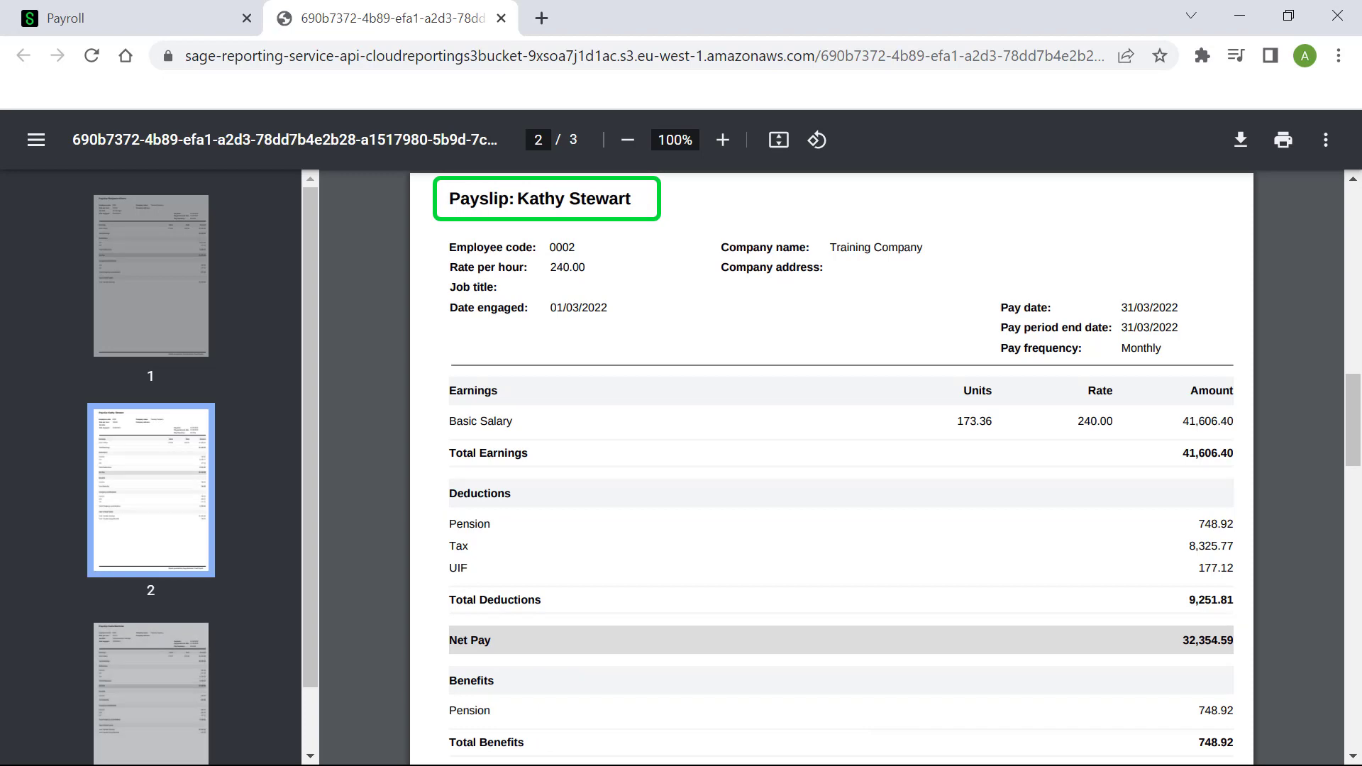
{"action": "key", "text": "Right"}
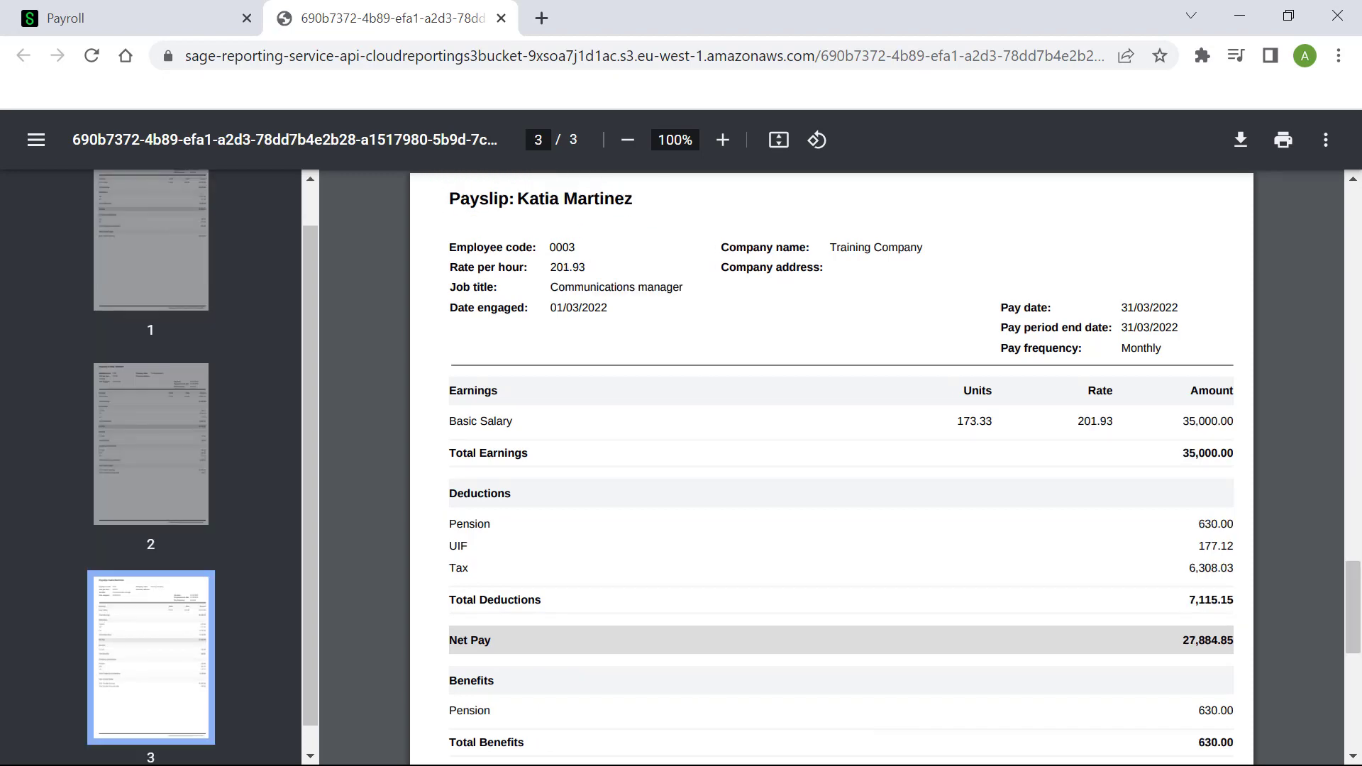
Step: Close the payslip PDF and its form, then show the Compliance reports with EMP201
{"action": "left_click", "coordinate": [501, 19]}
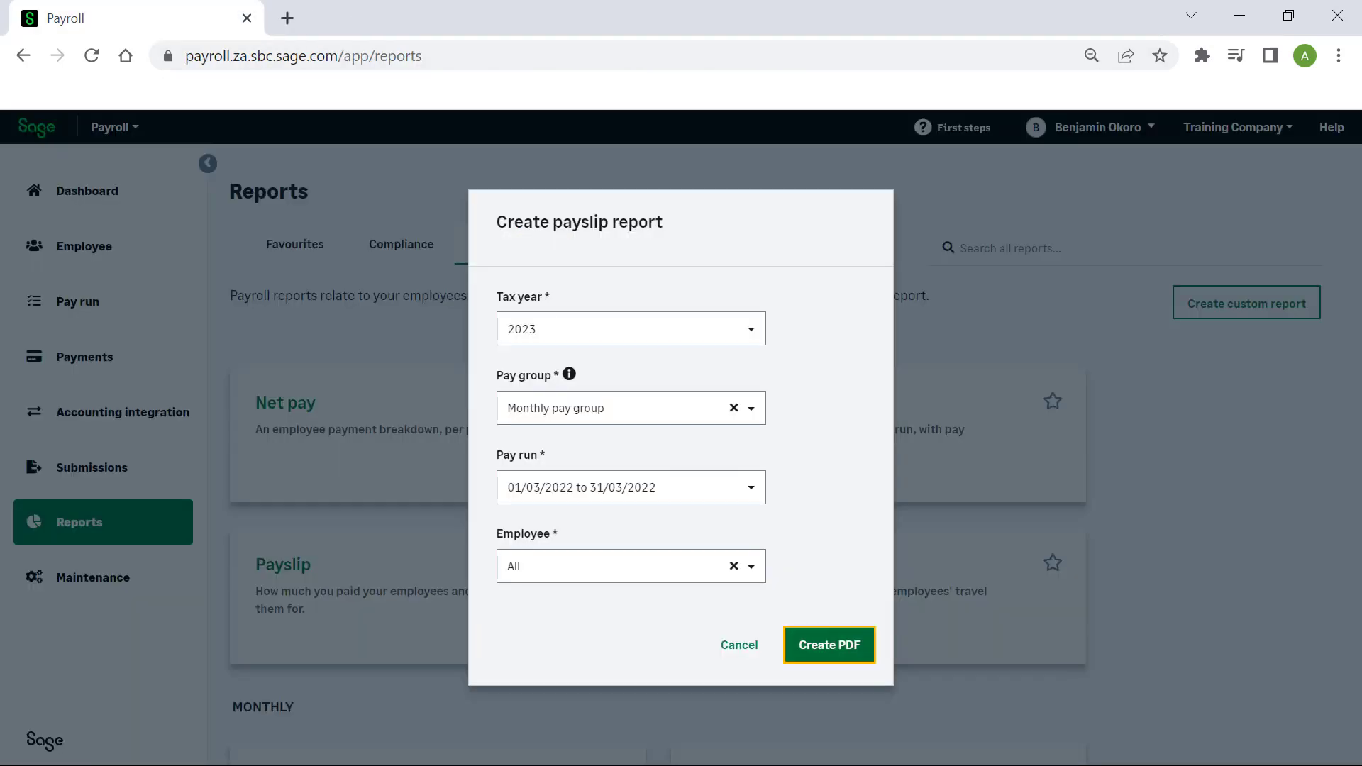
{"action": "left_click", "coordinate": [739, 644]}
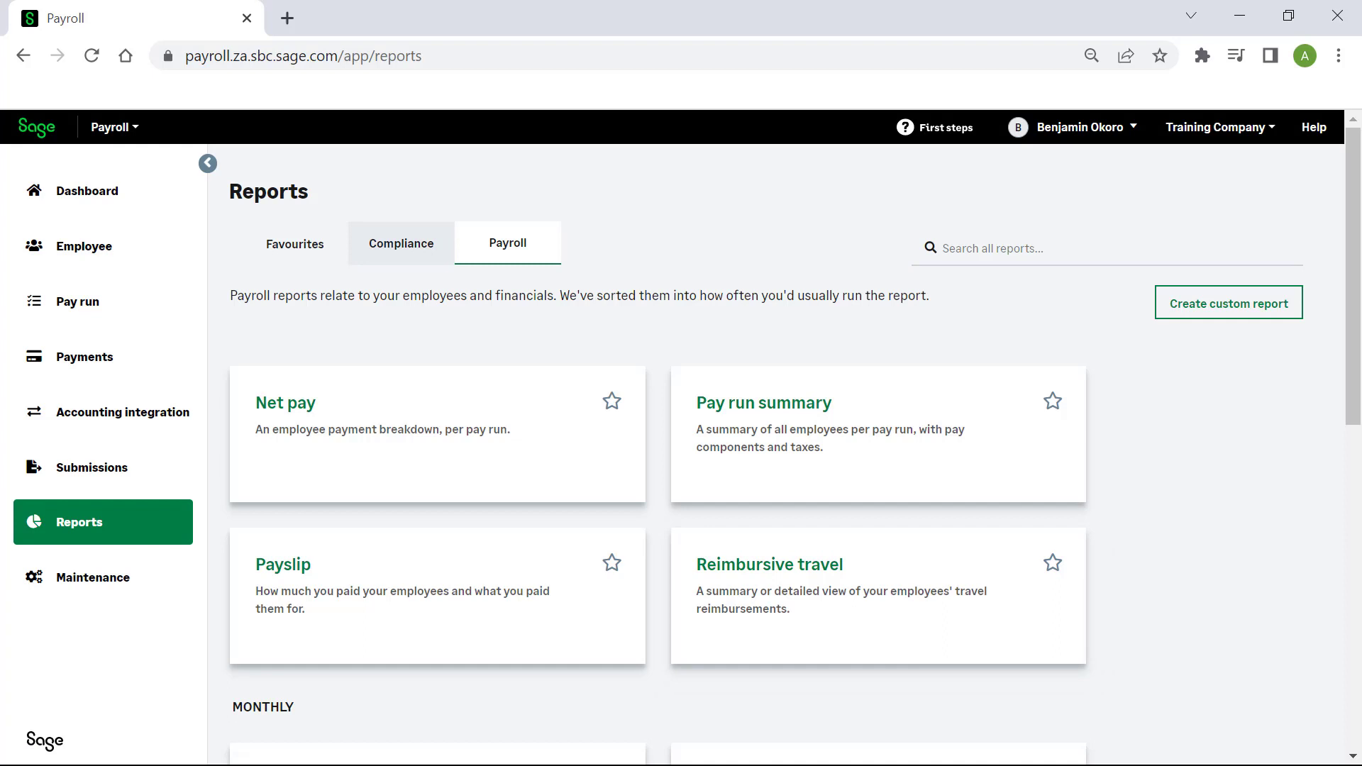
{"action": "left_click", "coordinate": [402, 242]}
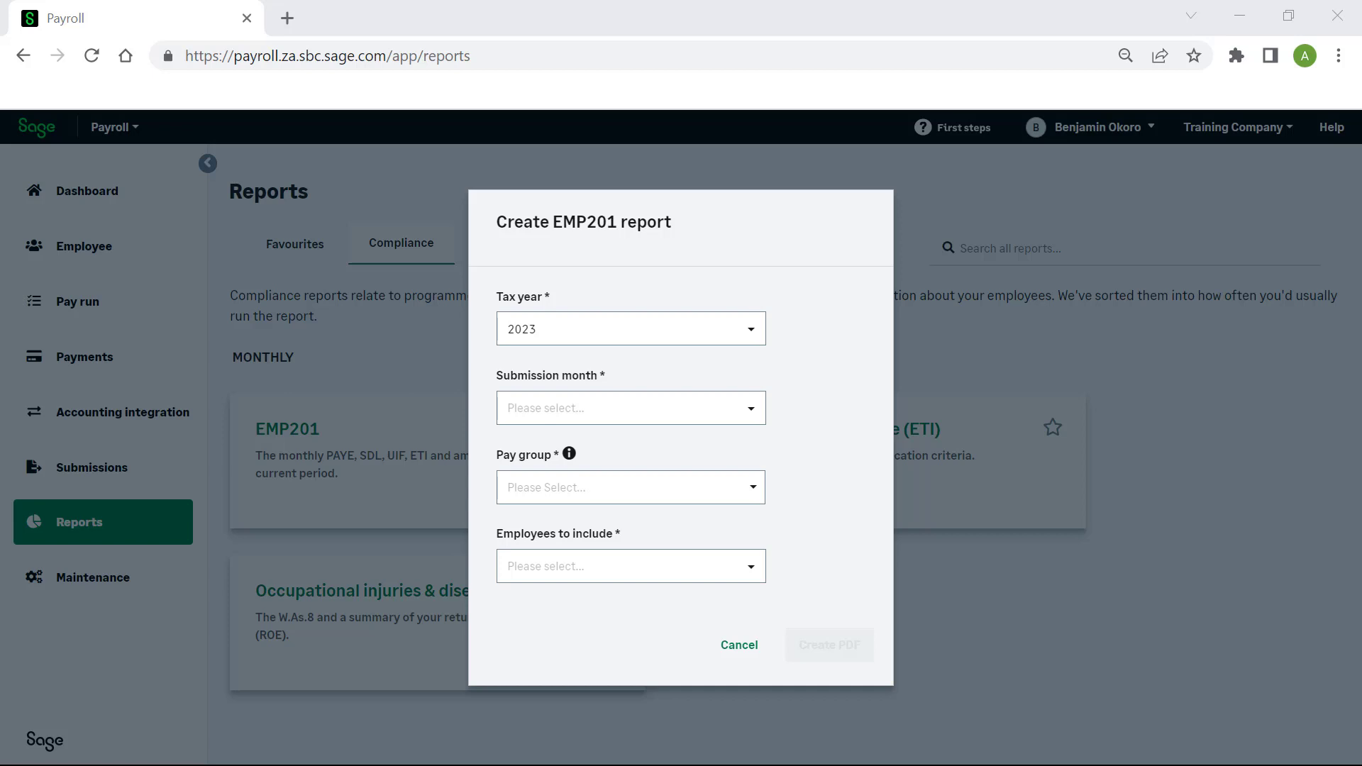
Step: Set the EMP201 submission month to March and include only the Monthly pay group
{"action": "left_click", "coordinate": [629, 407]}
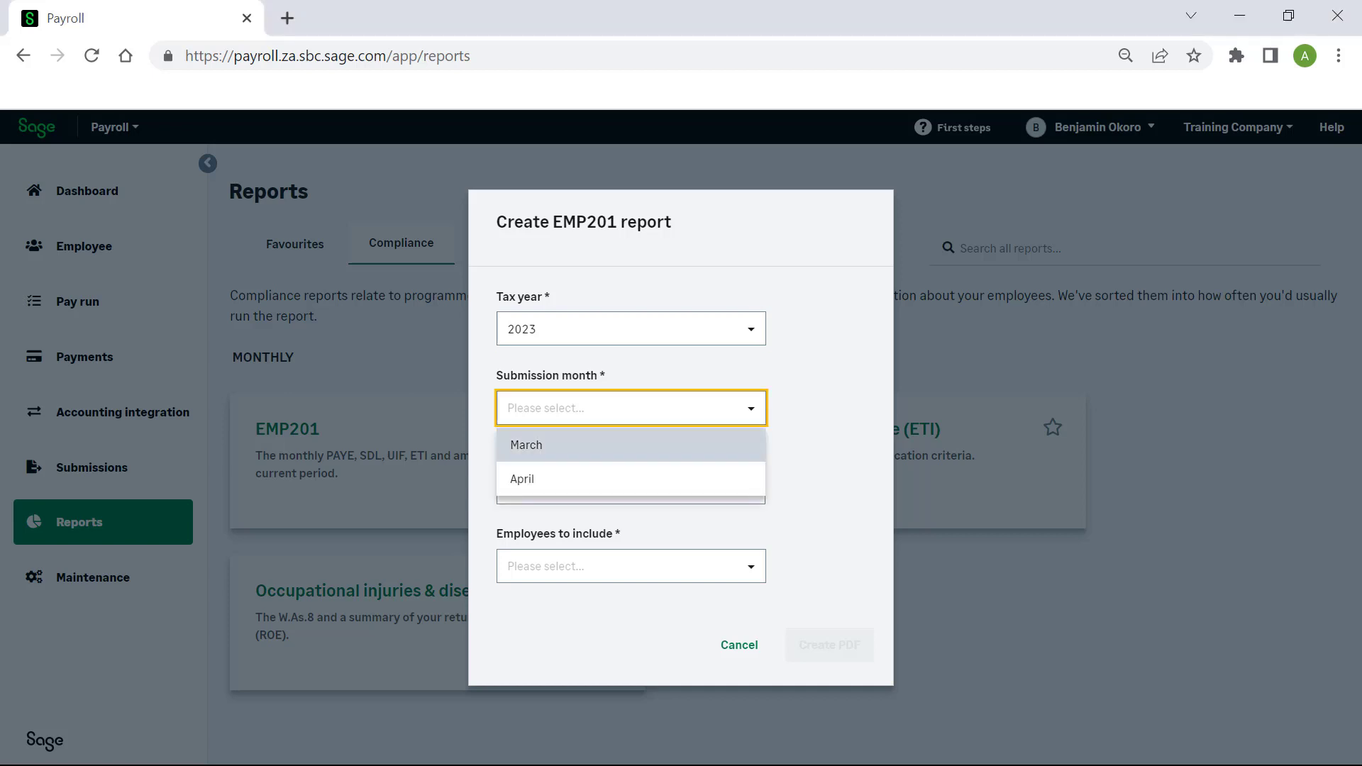
{"action": "key", "text": "Return"}
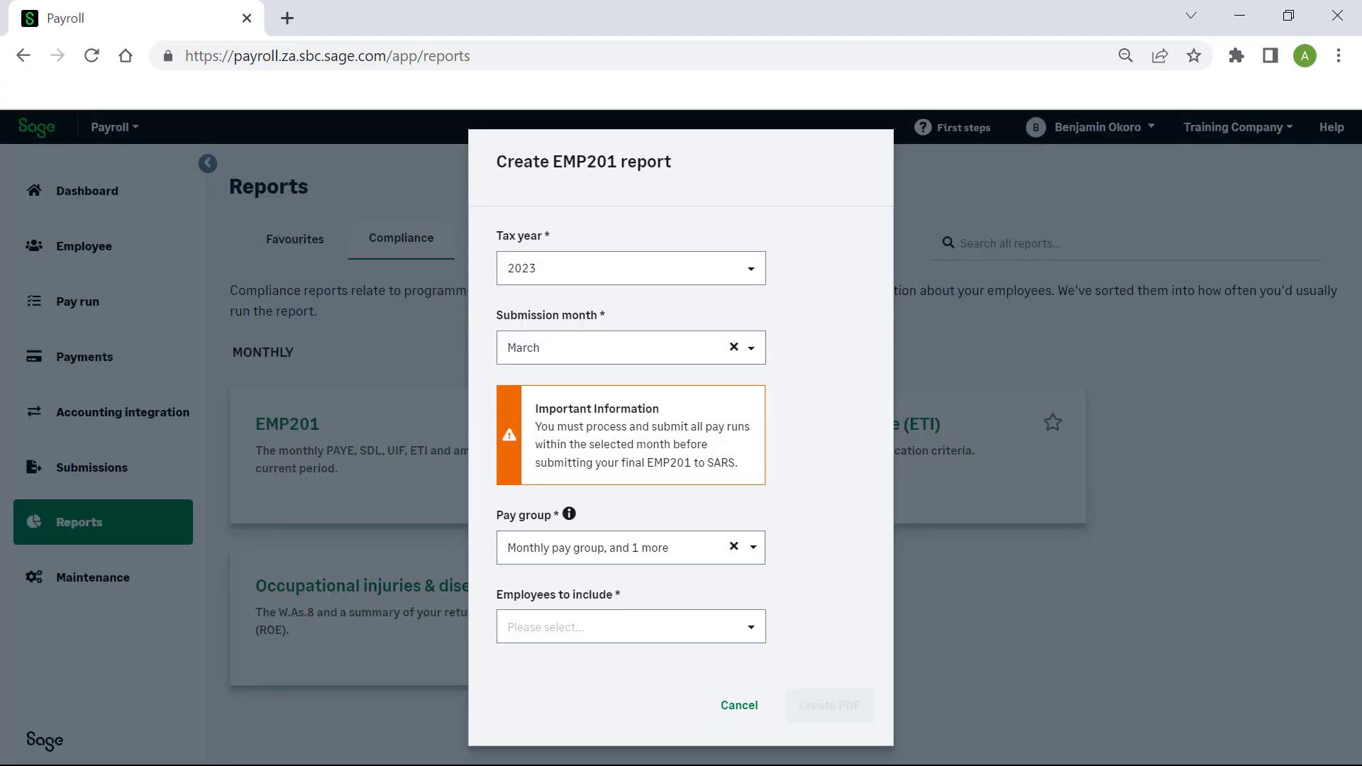
{"action": "left_click", "coordinate": [618, 547]}
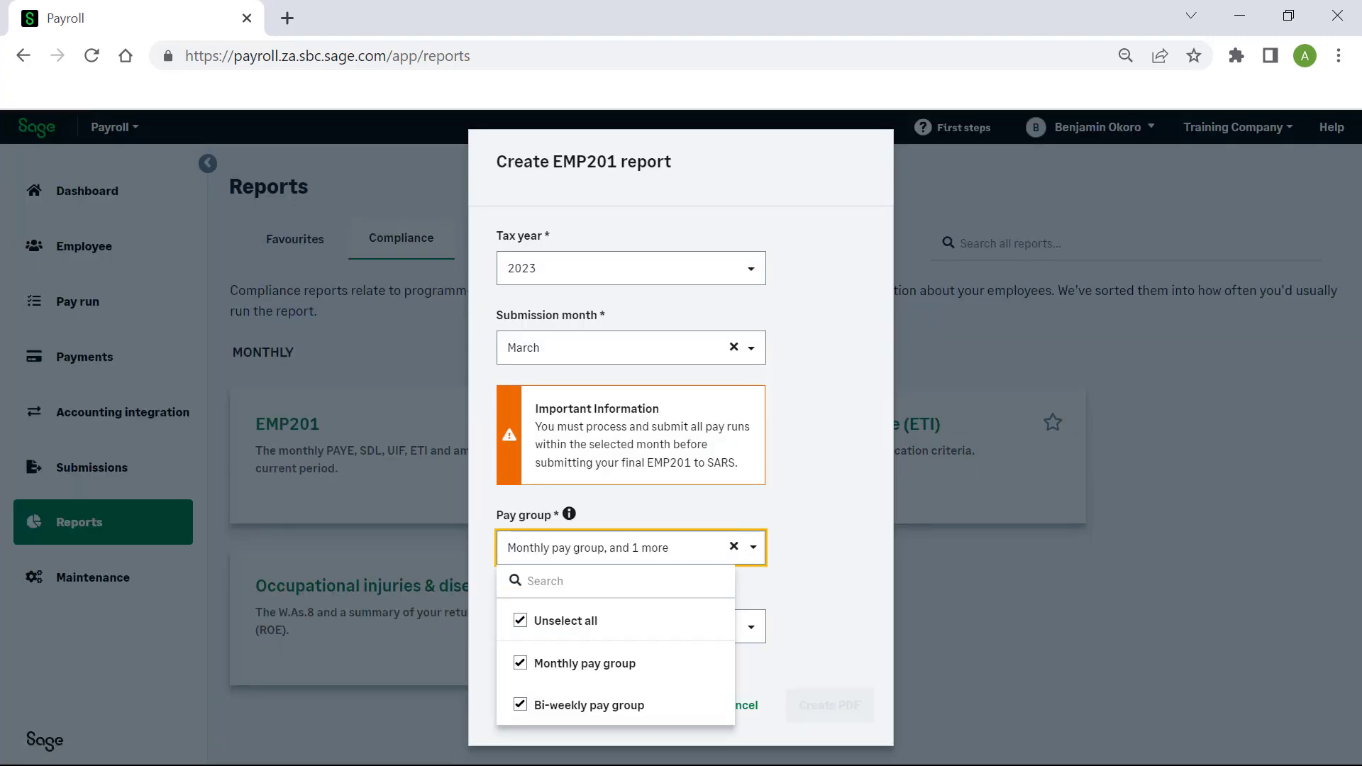
{"action": "key", "text": "Down"}
{"action": "key", "text": "Down"}
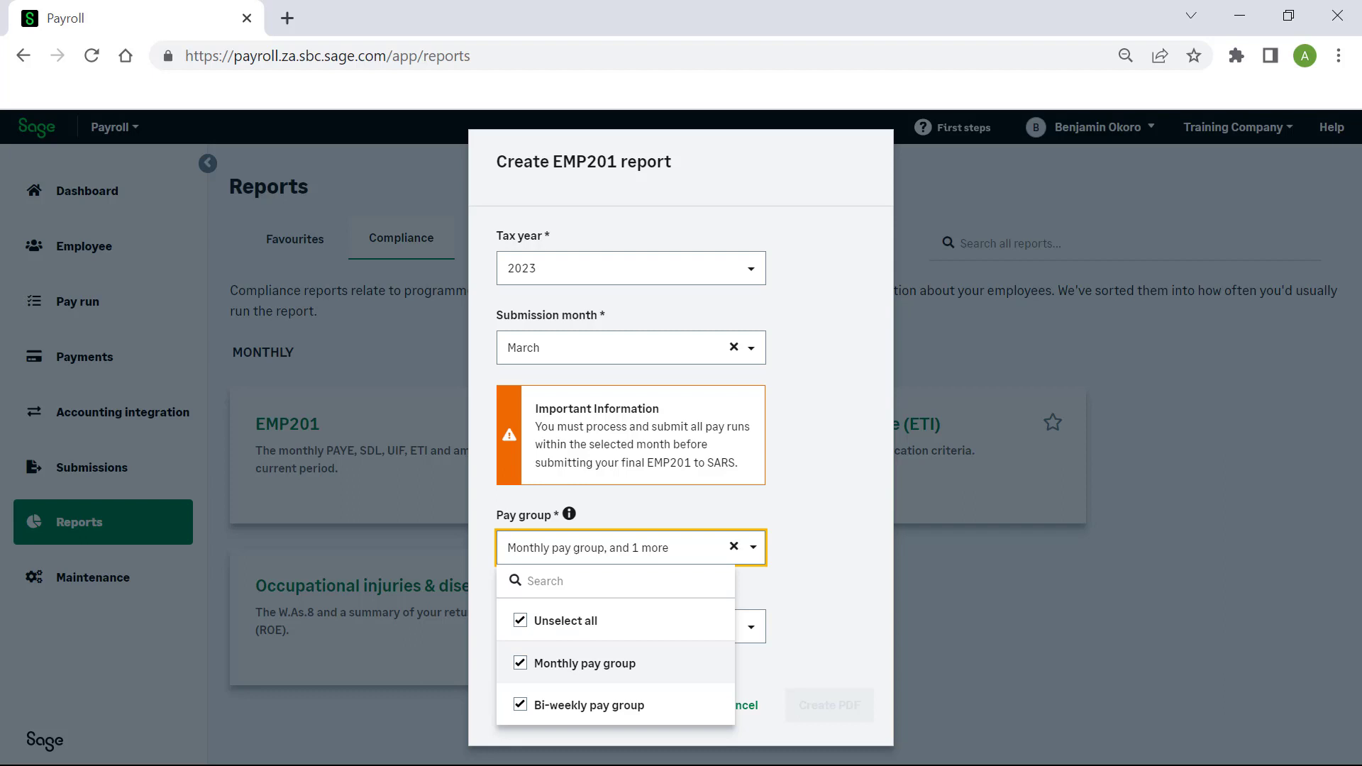
{"action": "key", "text": "Down"}
{"action": "key", "text": "Up"}
{"action": "key", "text": "Up"}
{"action": "key", "text": "Return"}
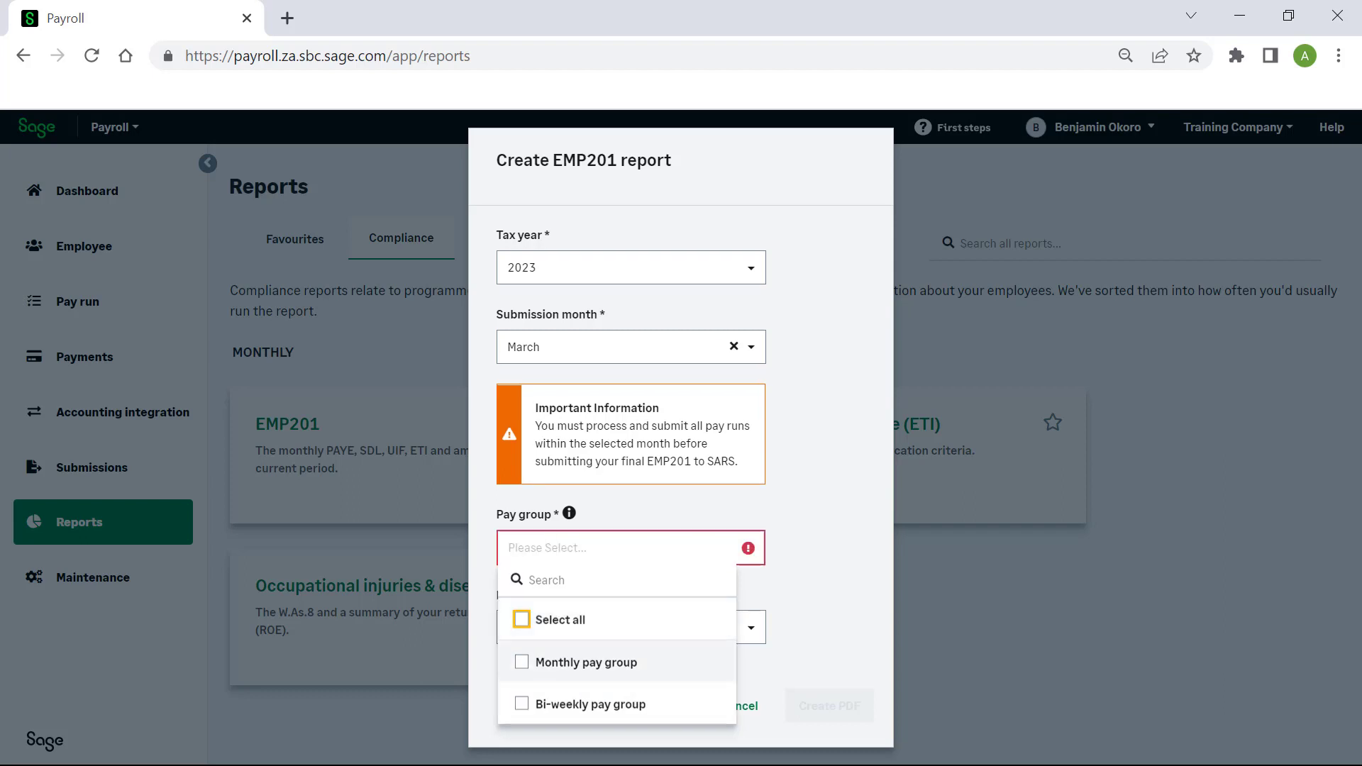
{"action": "key", "text": "Down"}
{"action": "key", "text": "Return"}
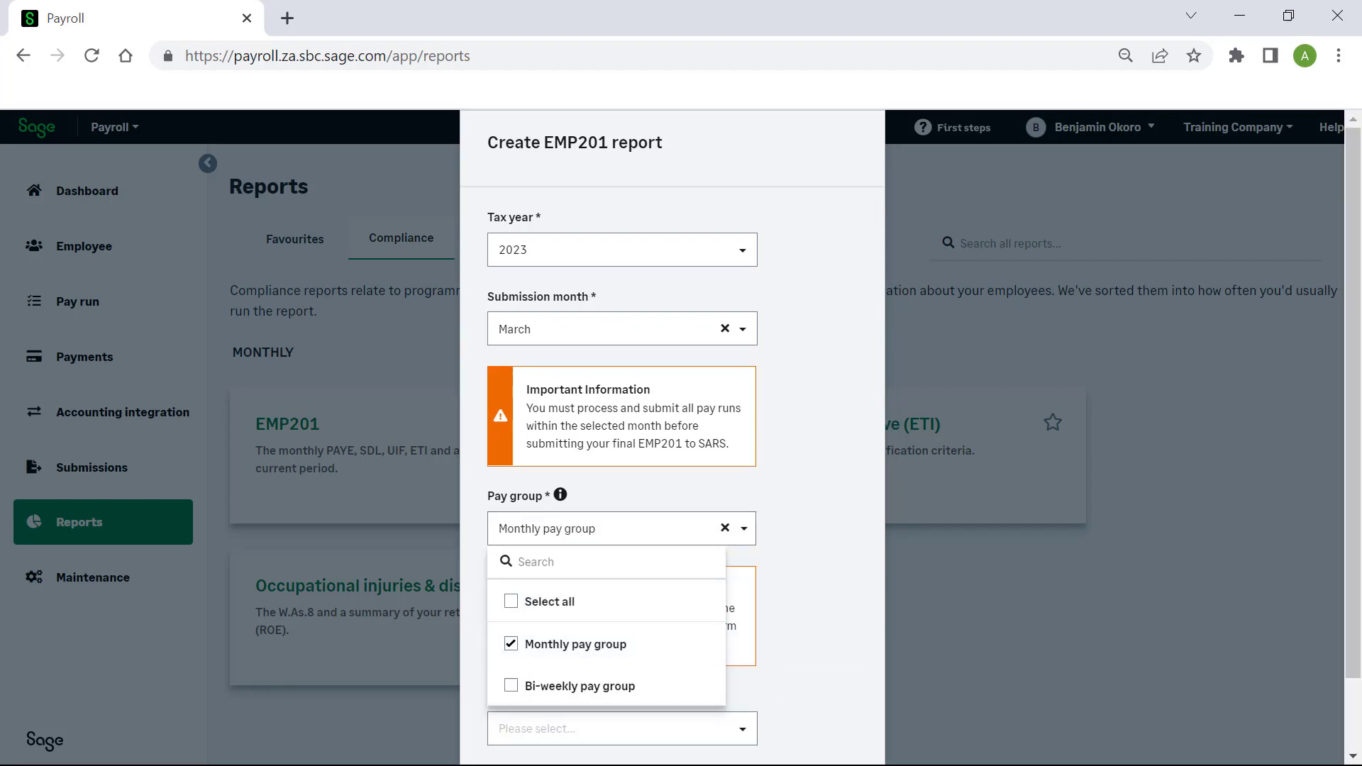
{"action": "key", "text": "Escape"}
{"action": "scroll", "coordinate": [673, 425], "scroll_direction": "down", "scroll_amount": 2}
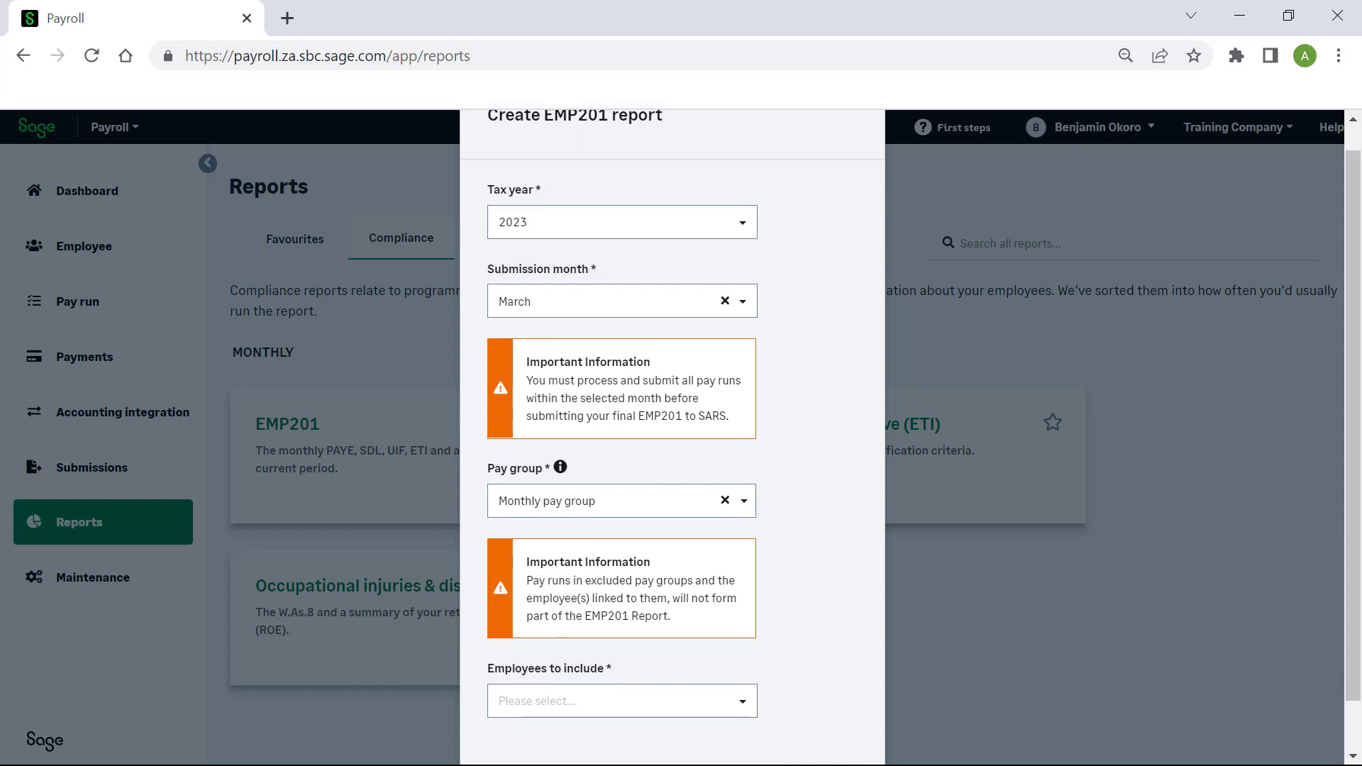
Step: Include employees with current month values and generate the EMP201 PDF (26715,87 total)
{"action": "key", "text": "Down"}
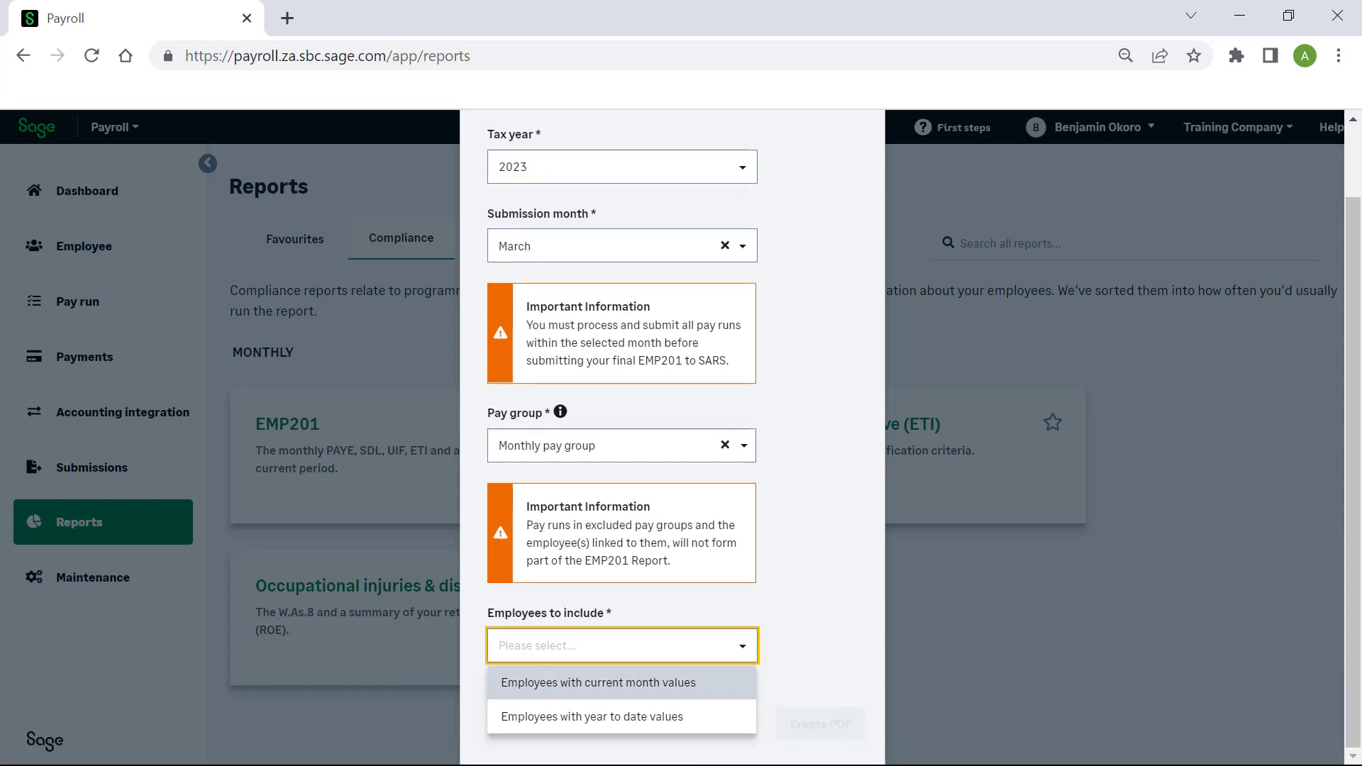
{"action": "key", "text": "Down"}
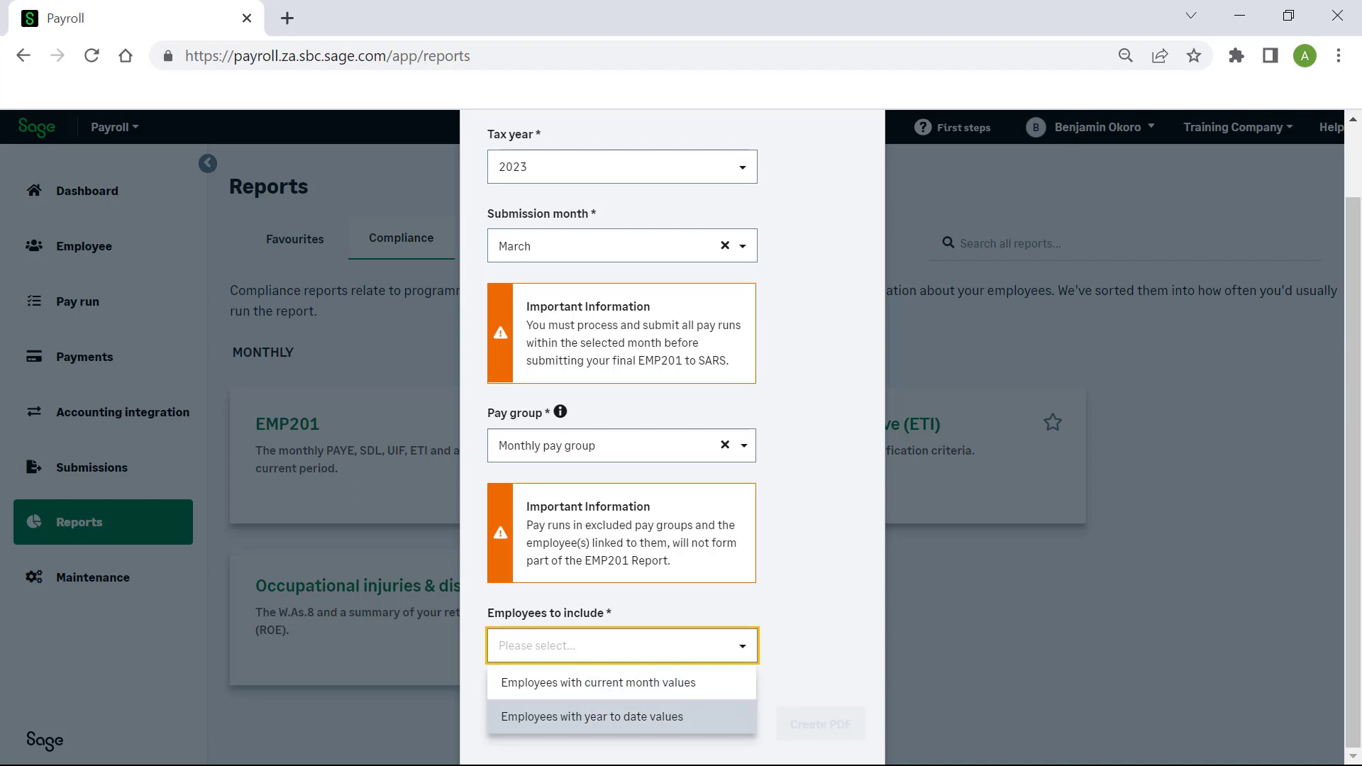
{"action": "key", "text": "Up"}
{"action": "key", "text": "Return"}
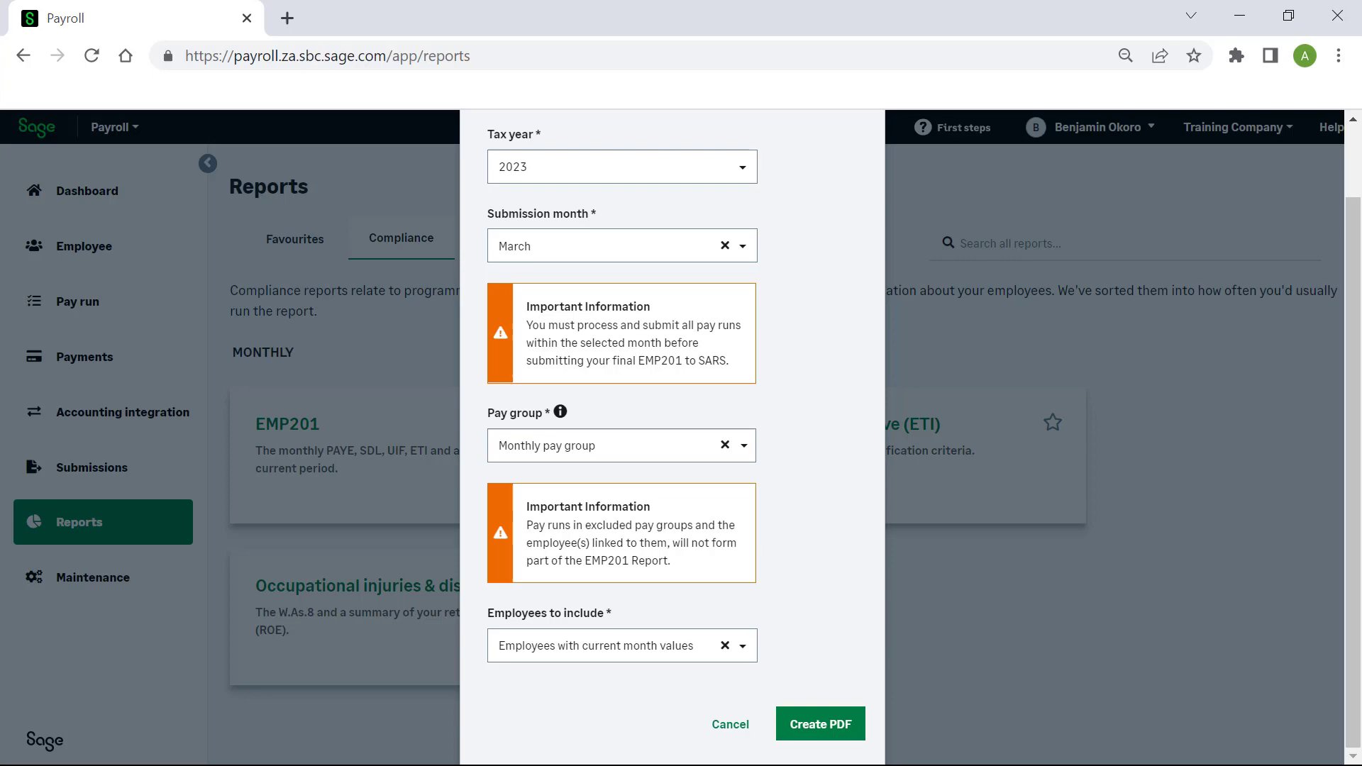
{"action": "key", "text": "Return"}
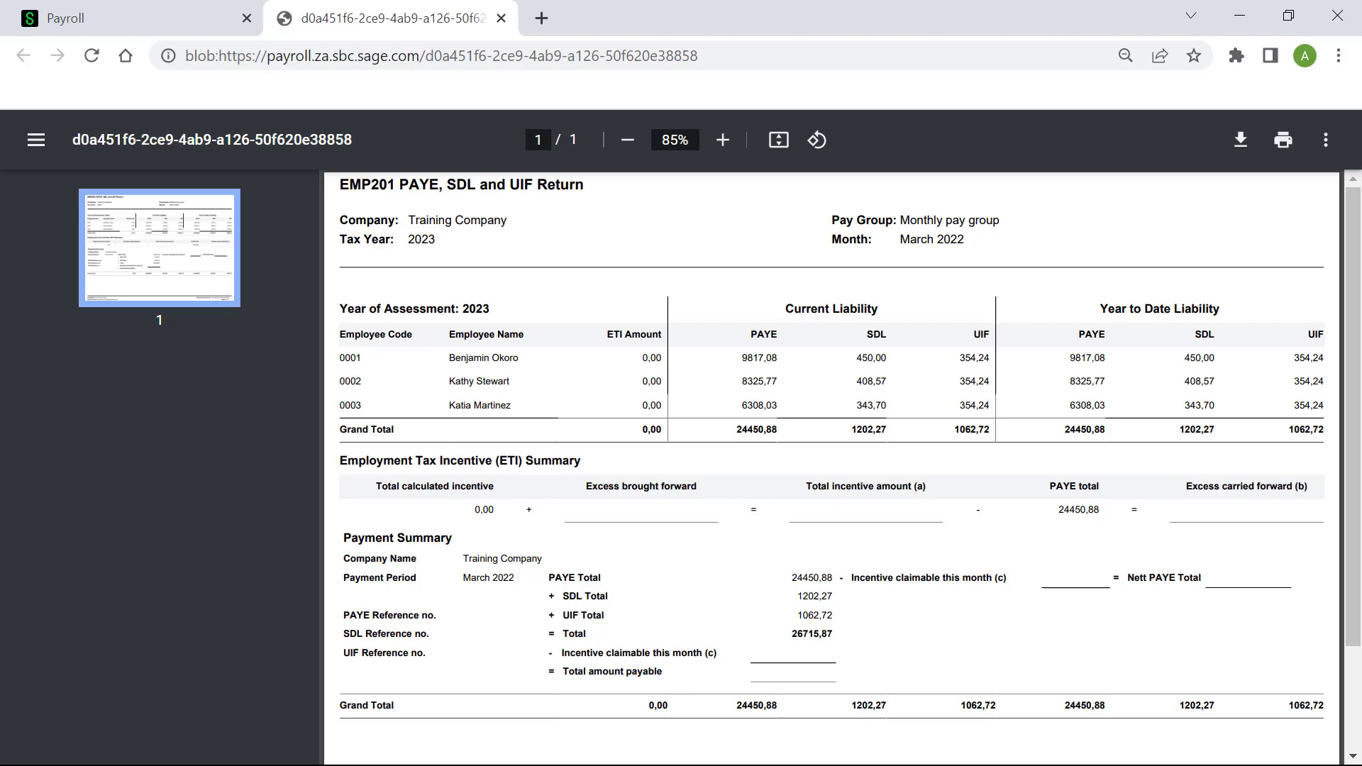
Step: Close the generated EMP201 PDF and return to Payroll
{"action": "left_click", "coordinate": [500, 18]}
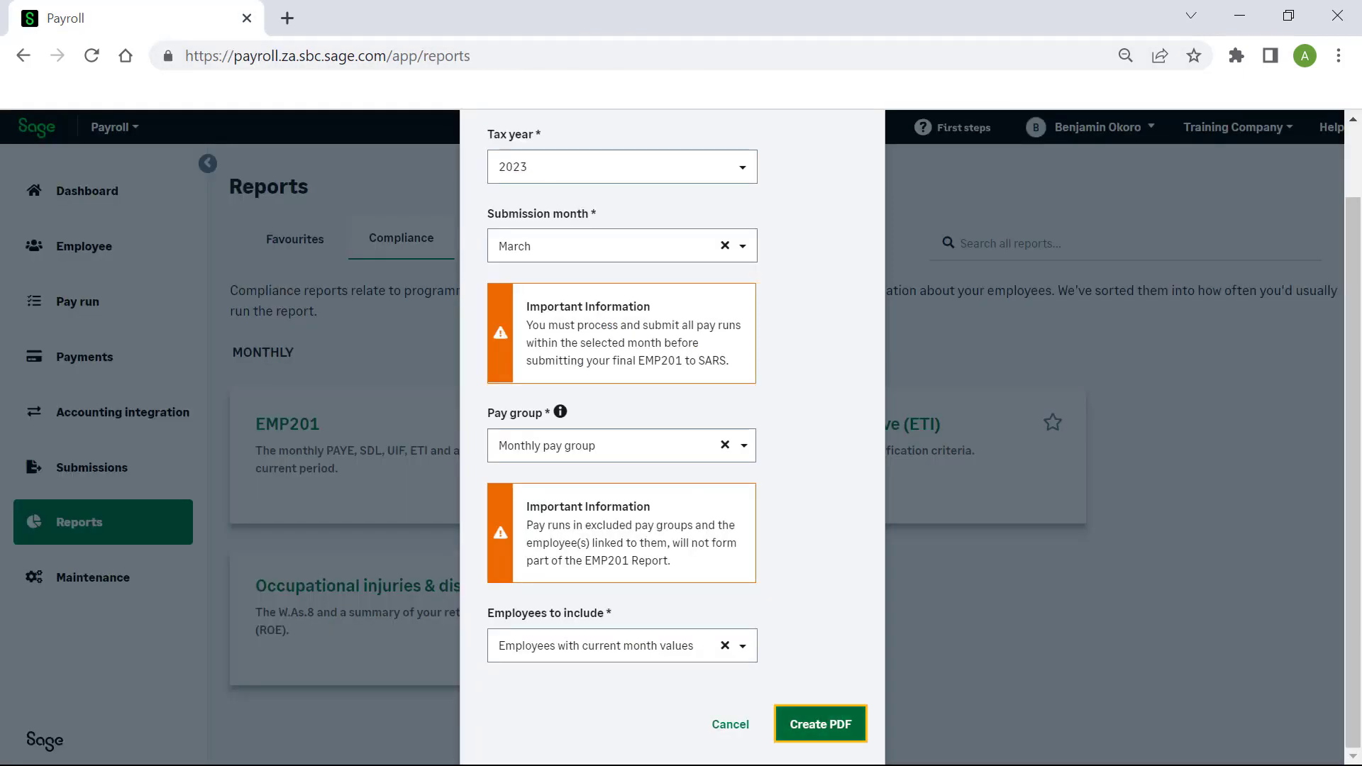
Step: Cancel the EMP201 report form and open the empty UIF submissions list from Submissions
{"action": "left_click", "coordinate": [729, 723]}
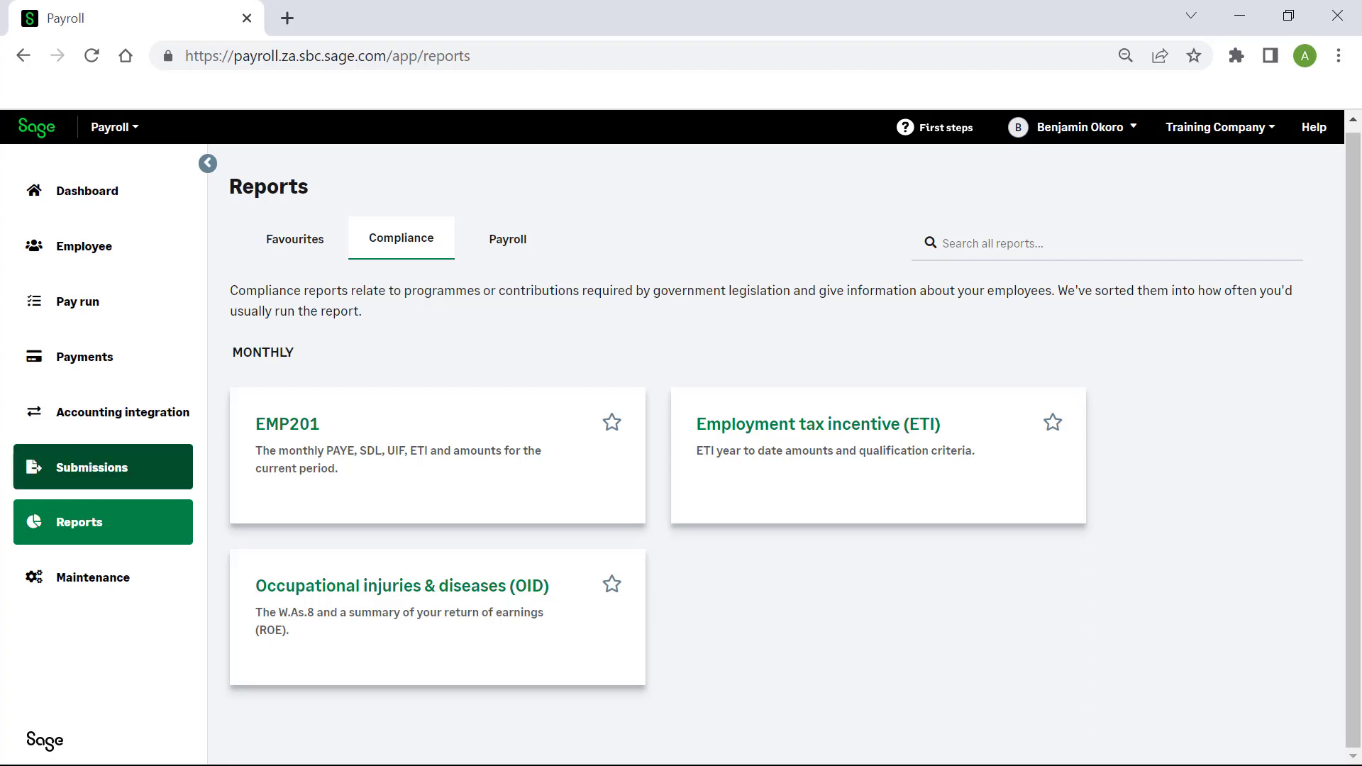
{"action": "left_click", "coordinate": [85, 467]}
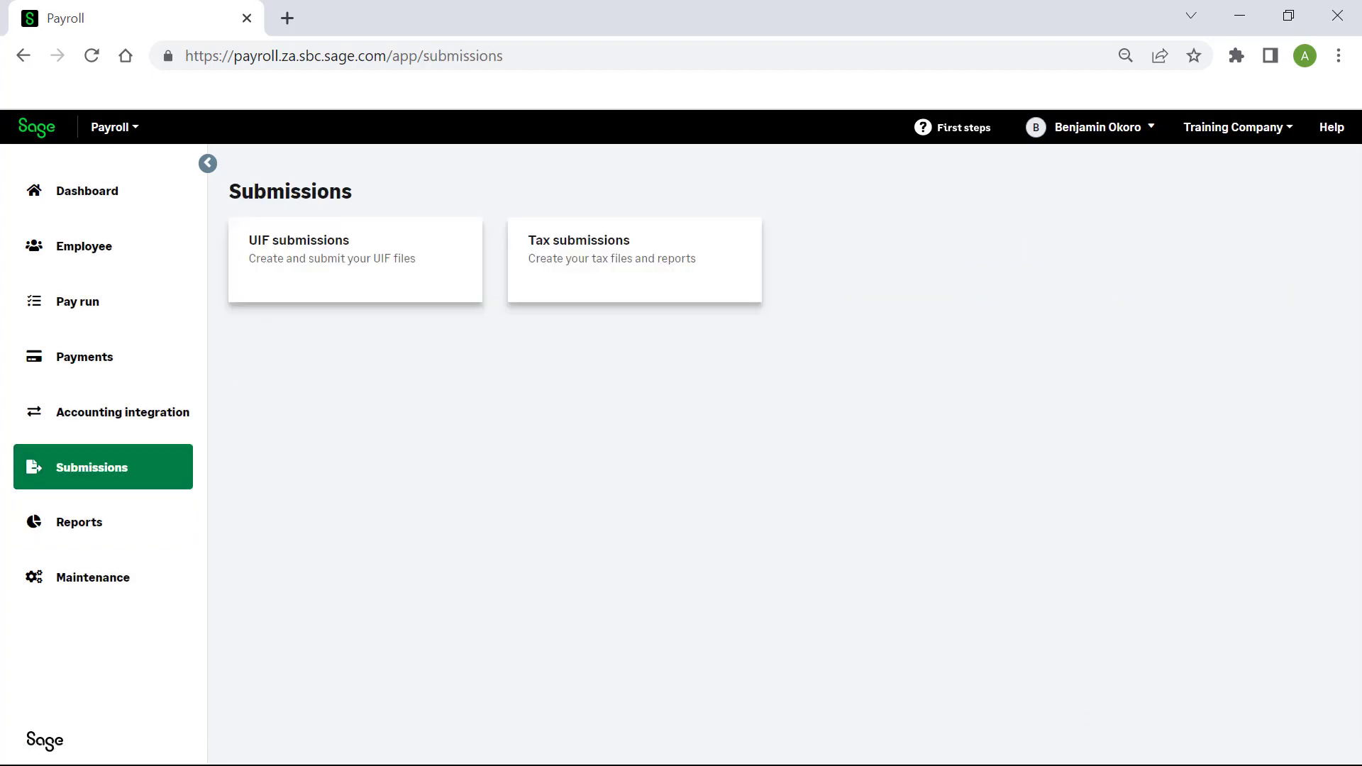
{"action": "left_click", "coordinate": [356, 260]}
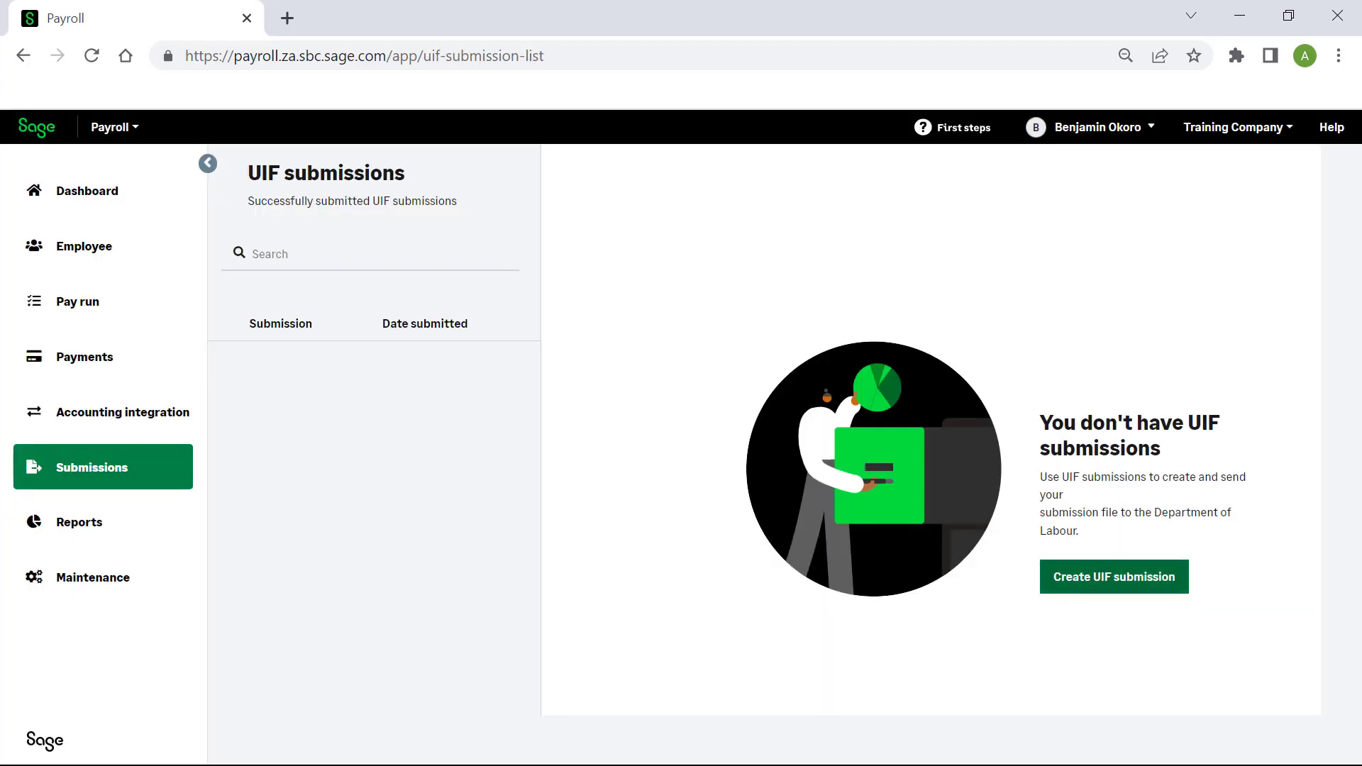
Step: Start a new UIF submission for March, tax year 2023, keeping both pay groups included
{"action": "left_click", "coordinate": [1114, 576]}
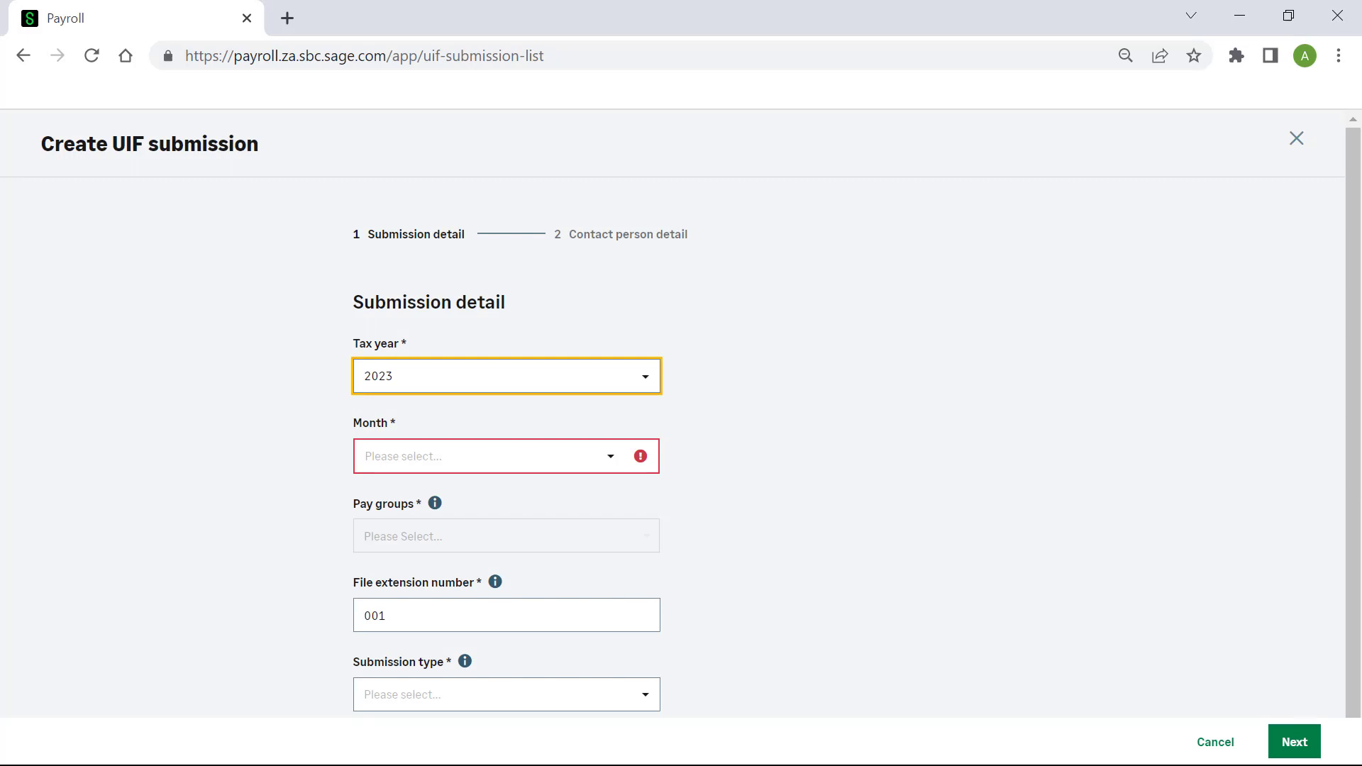
{"action": "left_click", "coordinate": [505, 455]}
{"action": "left_click", "coordinate": [426, 490]}
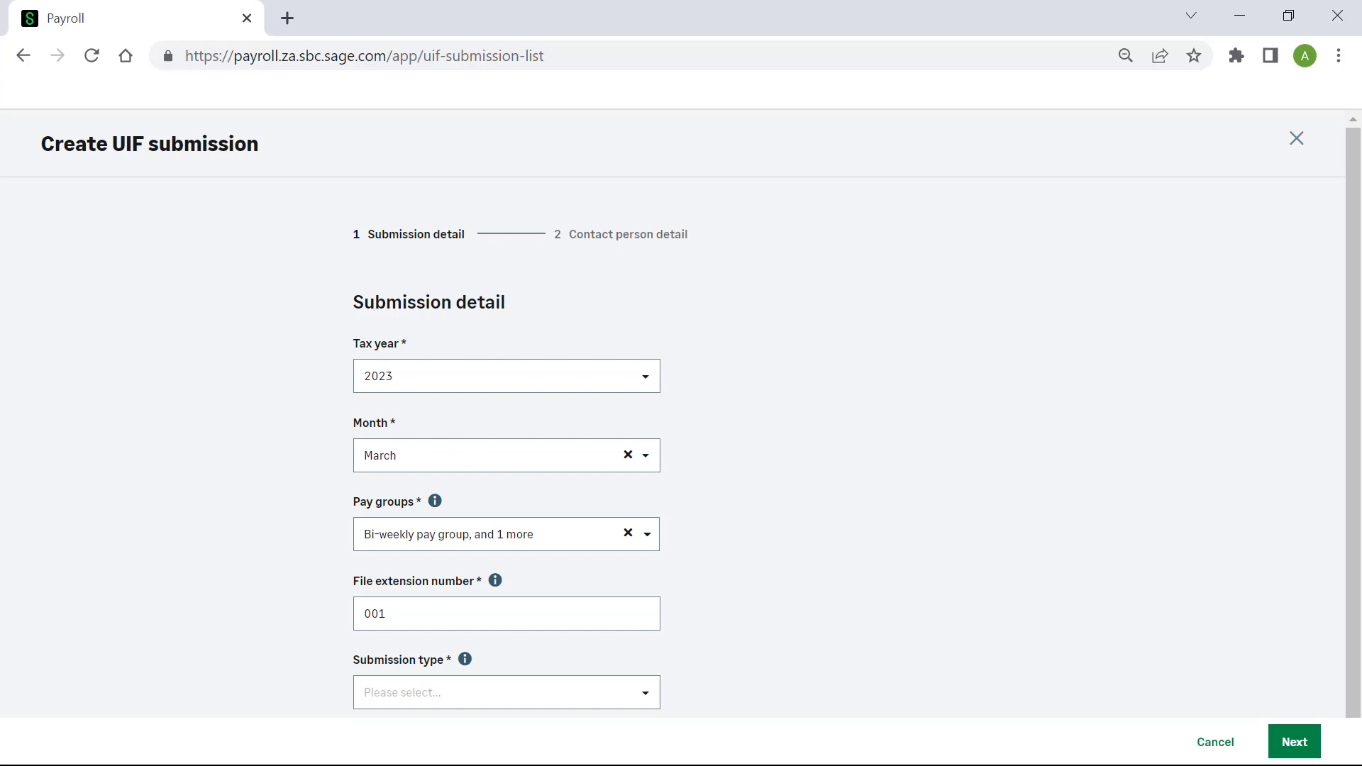
{"action": "scroll", "coordinate": [682, 416], "scroll_direction": "down", "scroll_amount": 1}
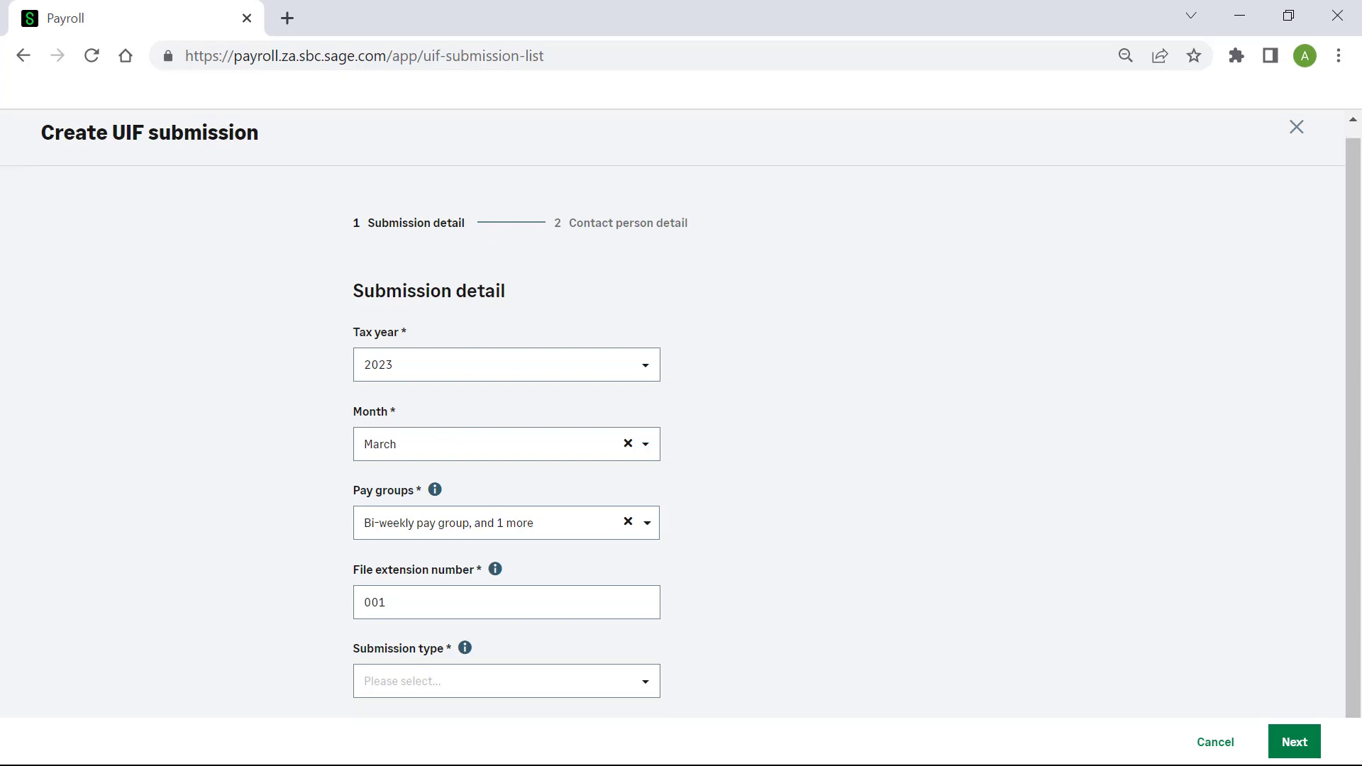
{"action": "left_click", "coordinate": [489, 522]}
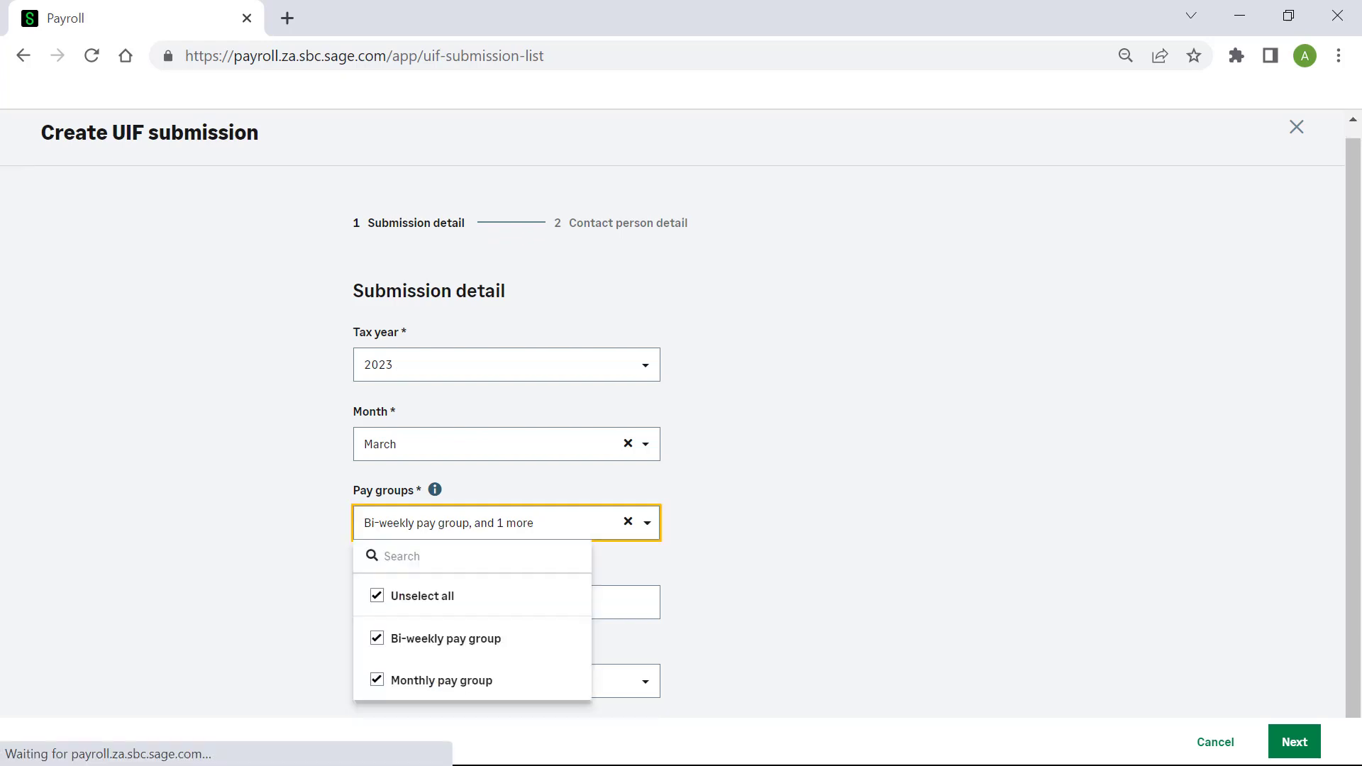
{"action": "key", "text": "Escape"}
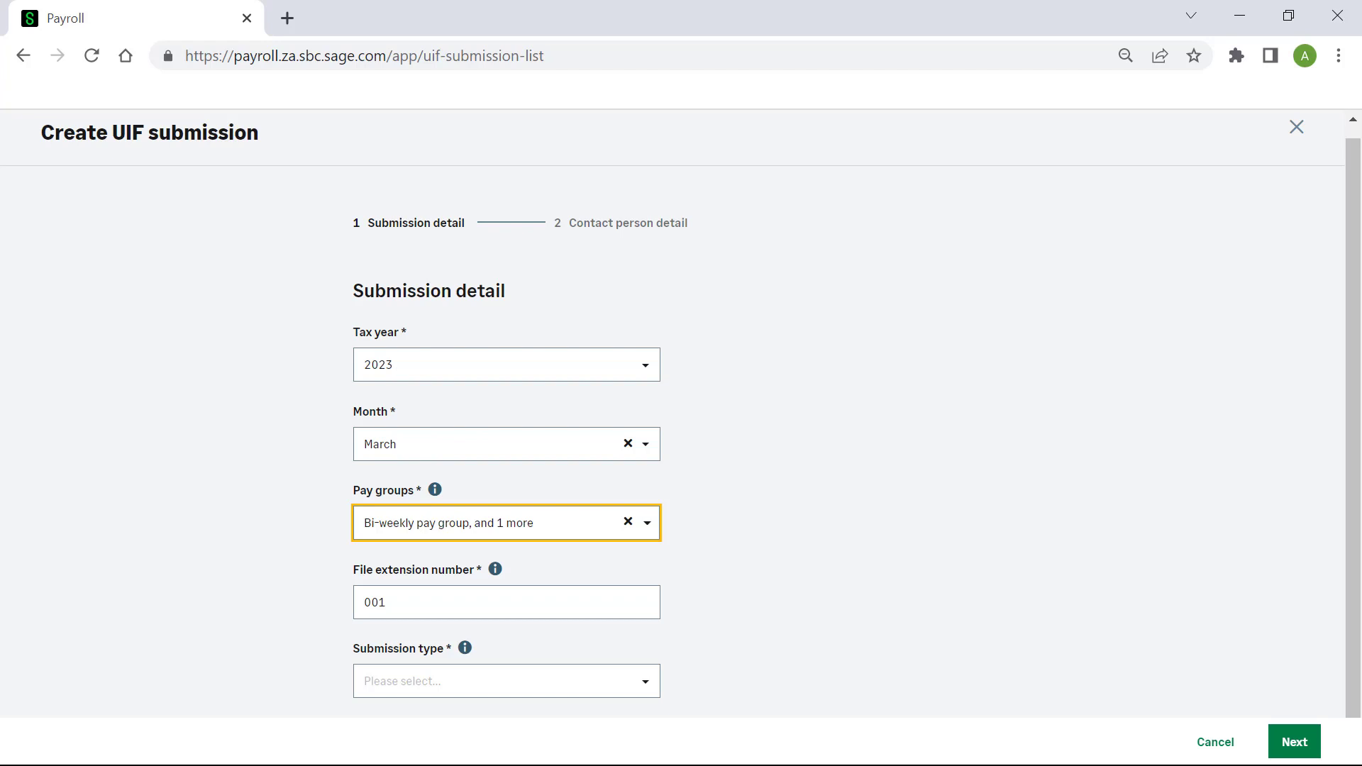
Step: Set the submission type to Live and continue toward the contact person step
{"action": "key", "text": "Tab"}
{"action": "key", "text": "Tab"}
{"action": "key", "text": "Down"}
{"action": "key", "text": "Down"}
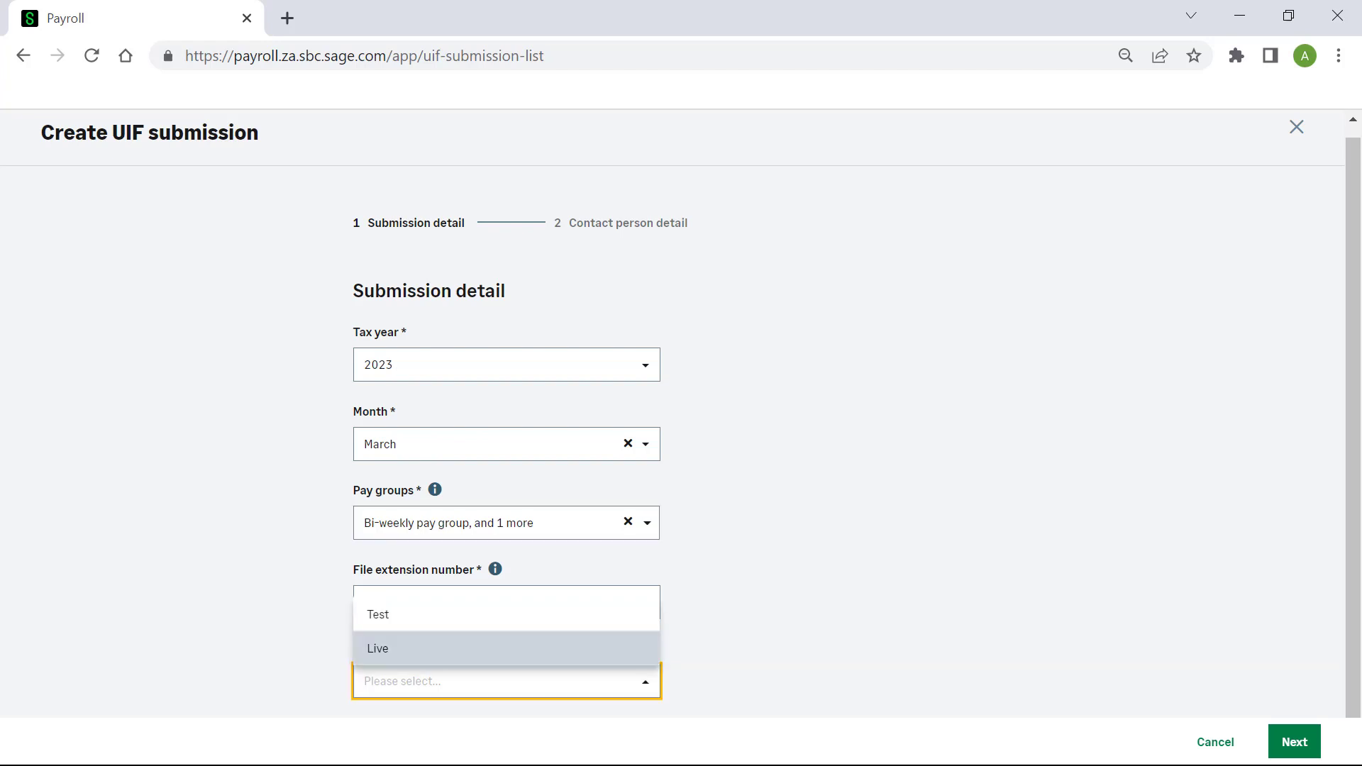
{"action": "key", "text": "Return"}
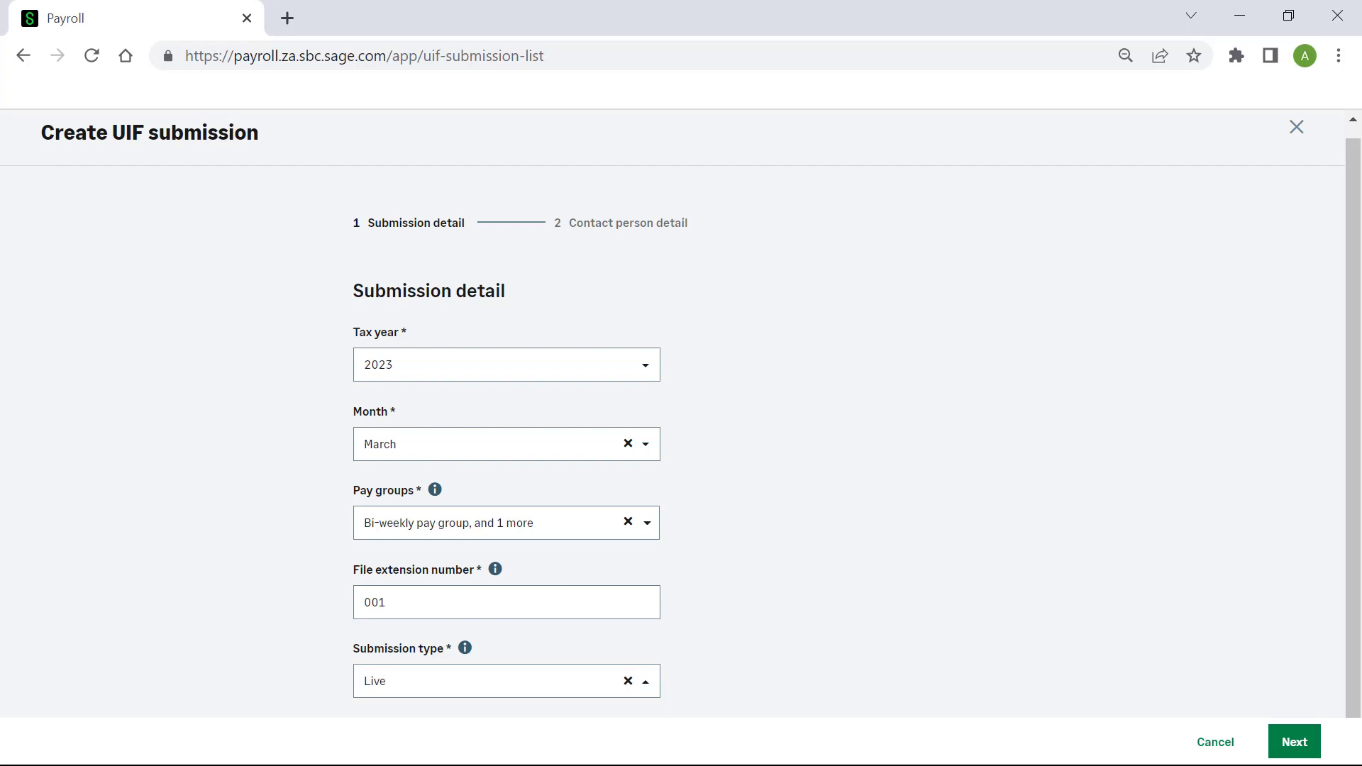
{"action": "key", "text": "Tab"}
{"action": "key", "text": "Tab"}
Step: Enter the contact's name, surname, telephone and email, then create and submit the UIF file
{"action": "key", "text": "Return"}
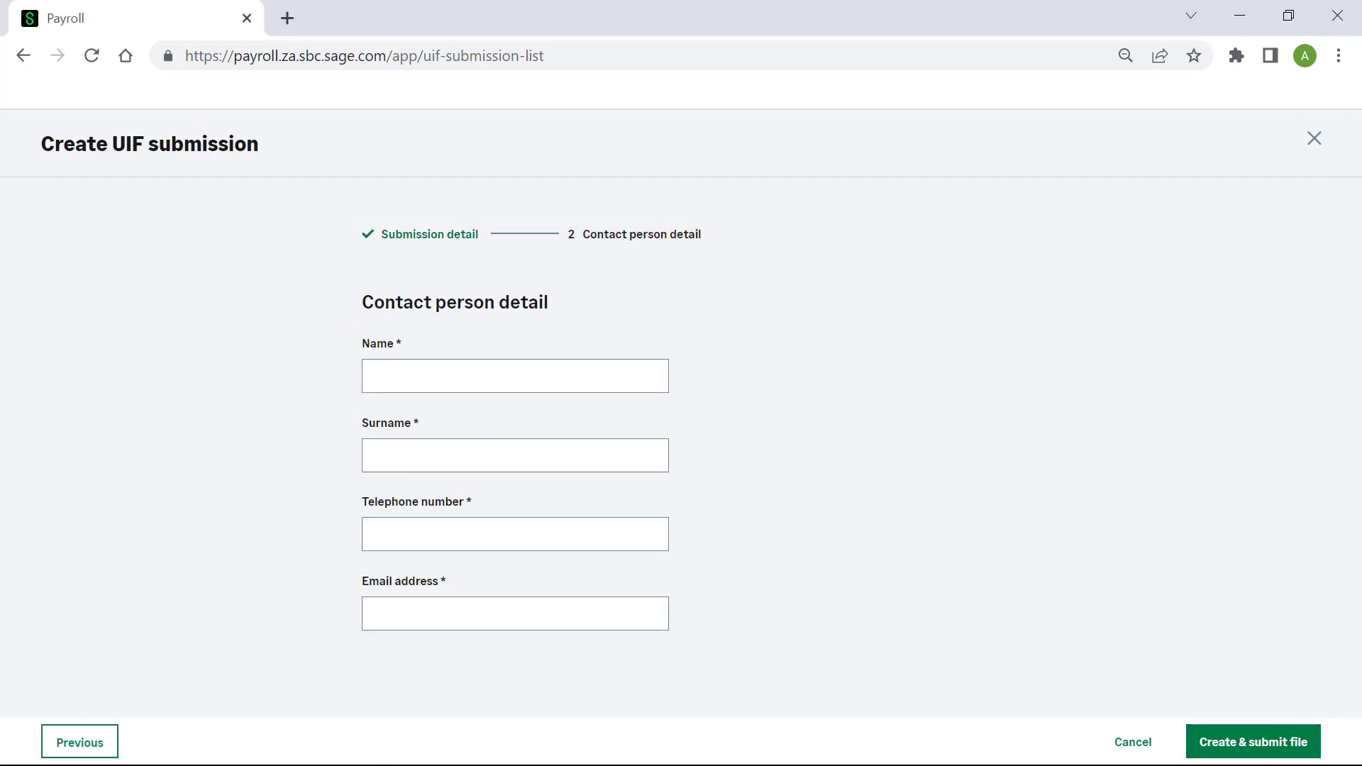
{"action": "key", "text": "Tab"}
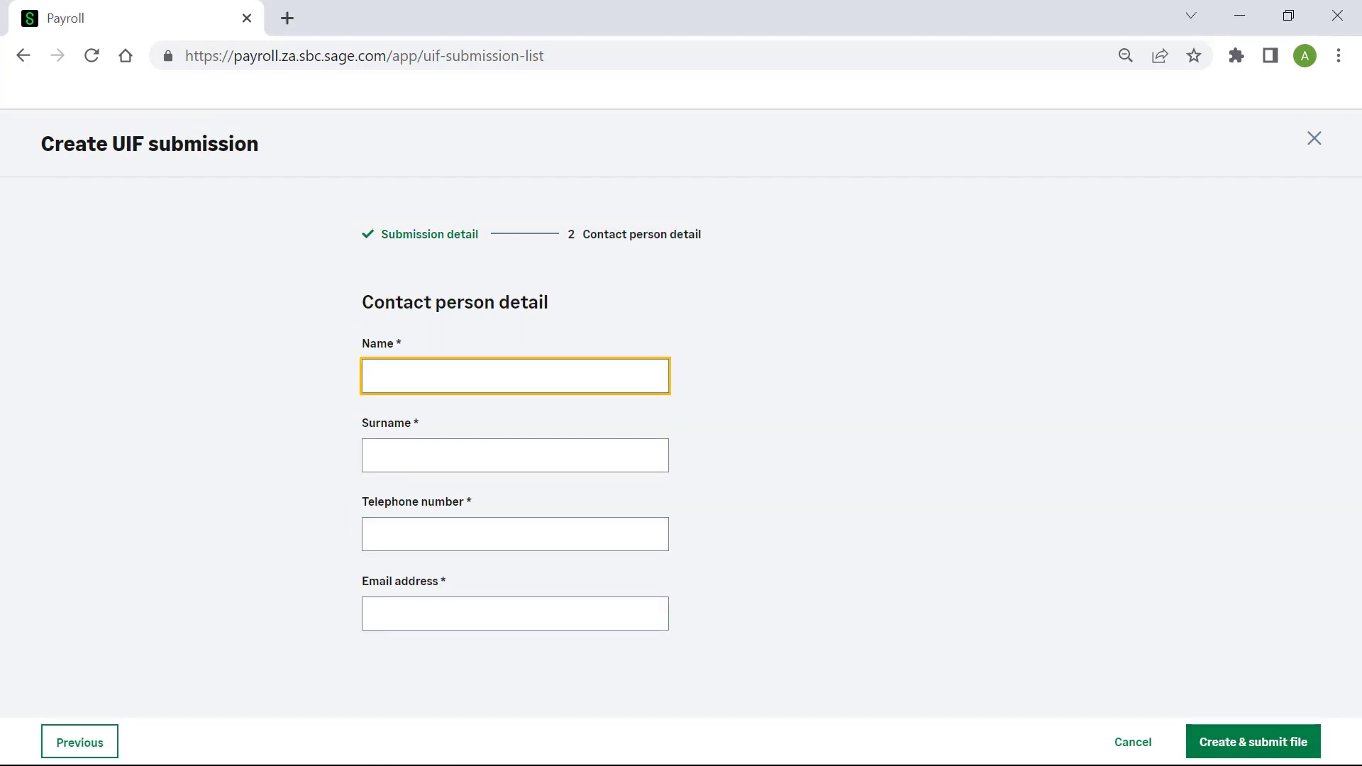
{"action": "key", "text": "Tab"}
{"action": "key", "text": "Tab"}
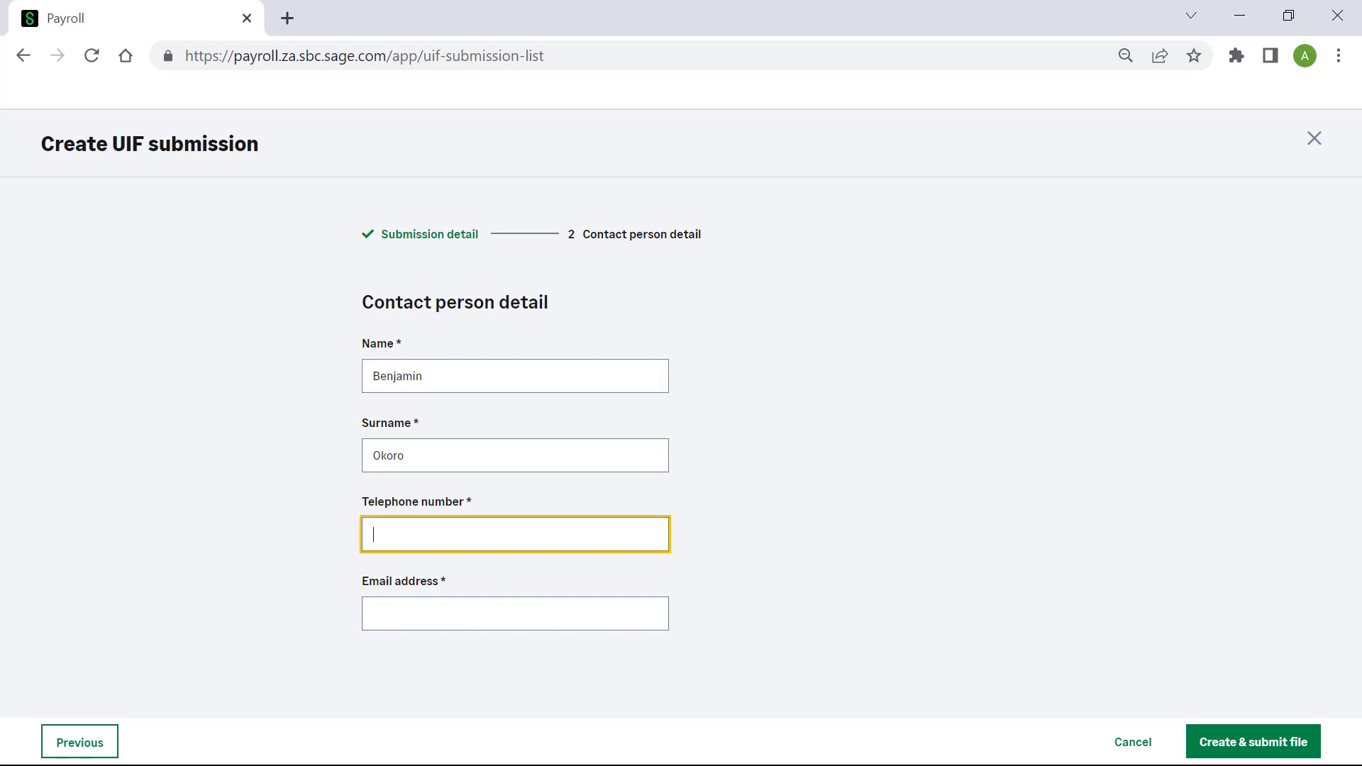
{"action": "key", "text": "Tab"}
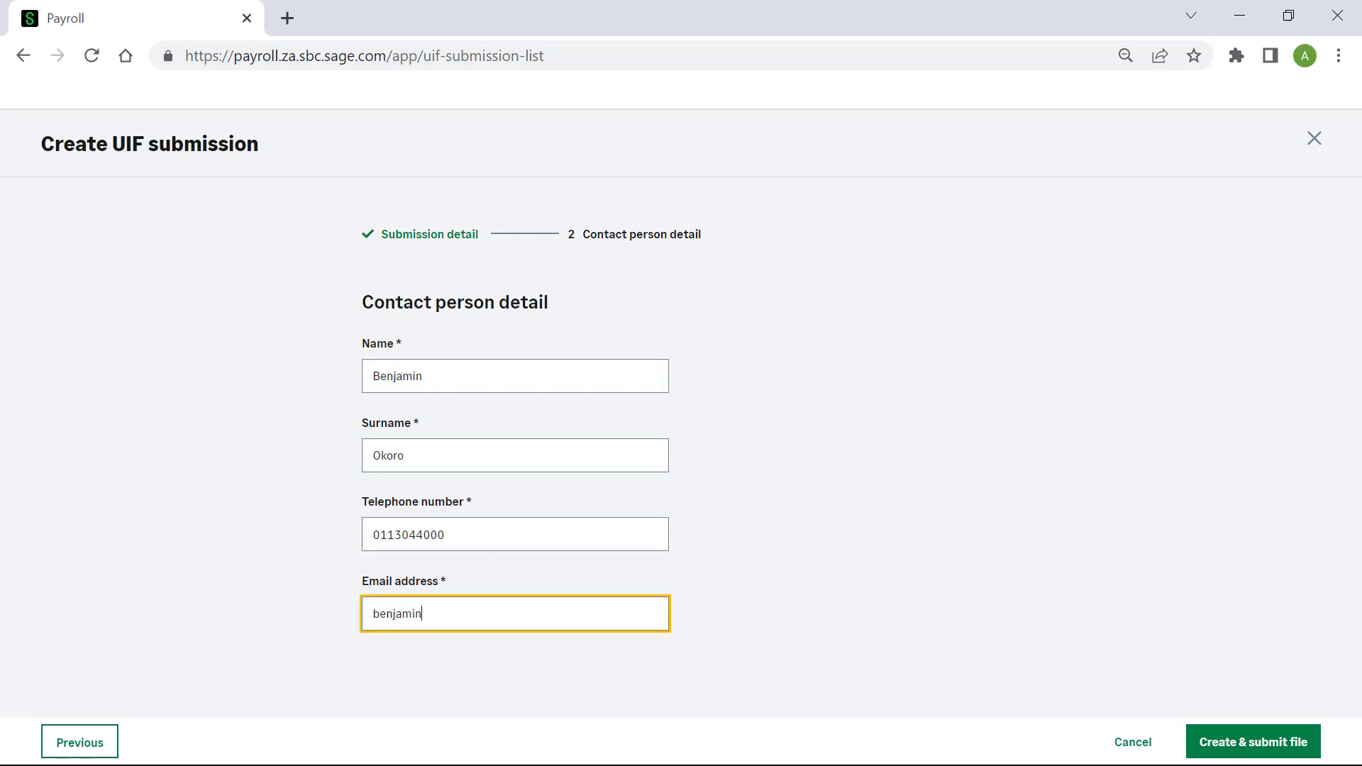
{"action": "key", "text": "Tab"}
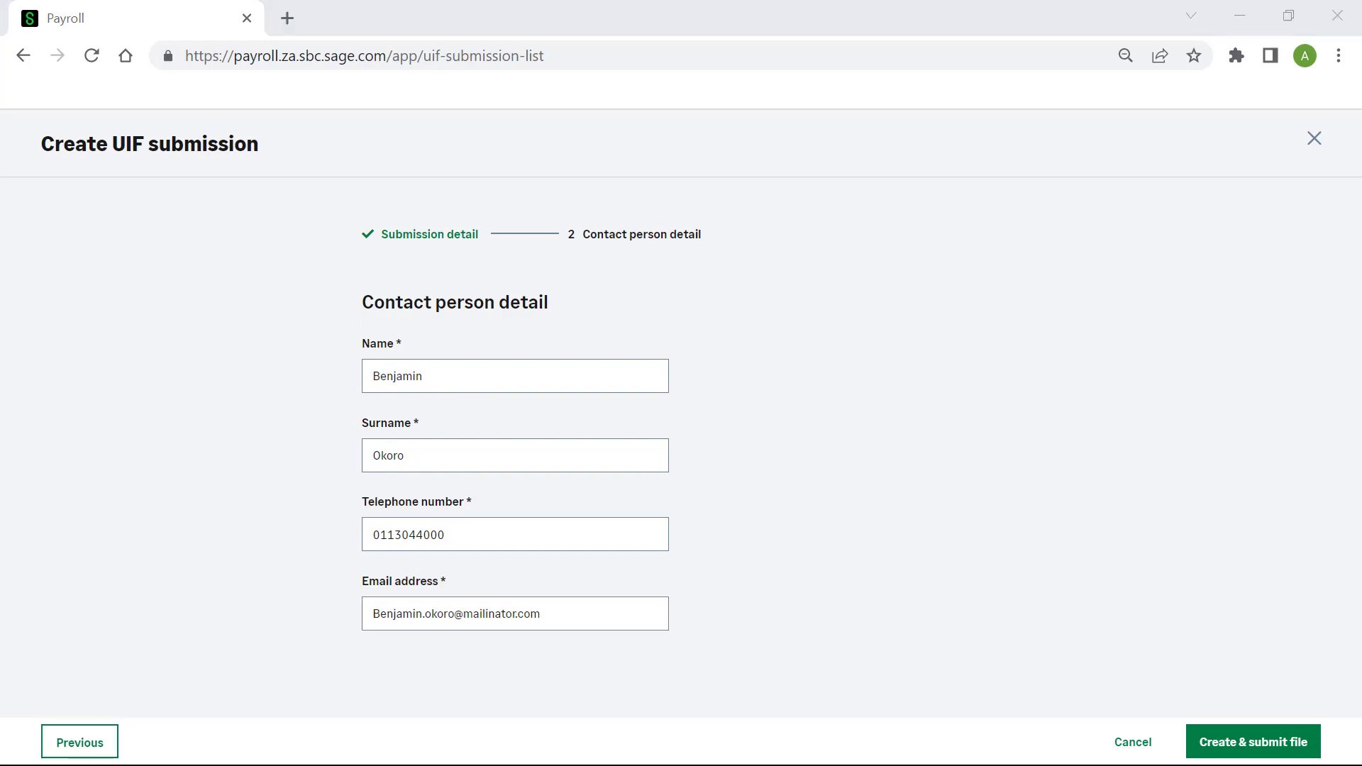
{"action": "left_click", "coordinate": [1253, 741]}
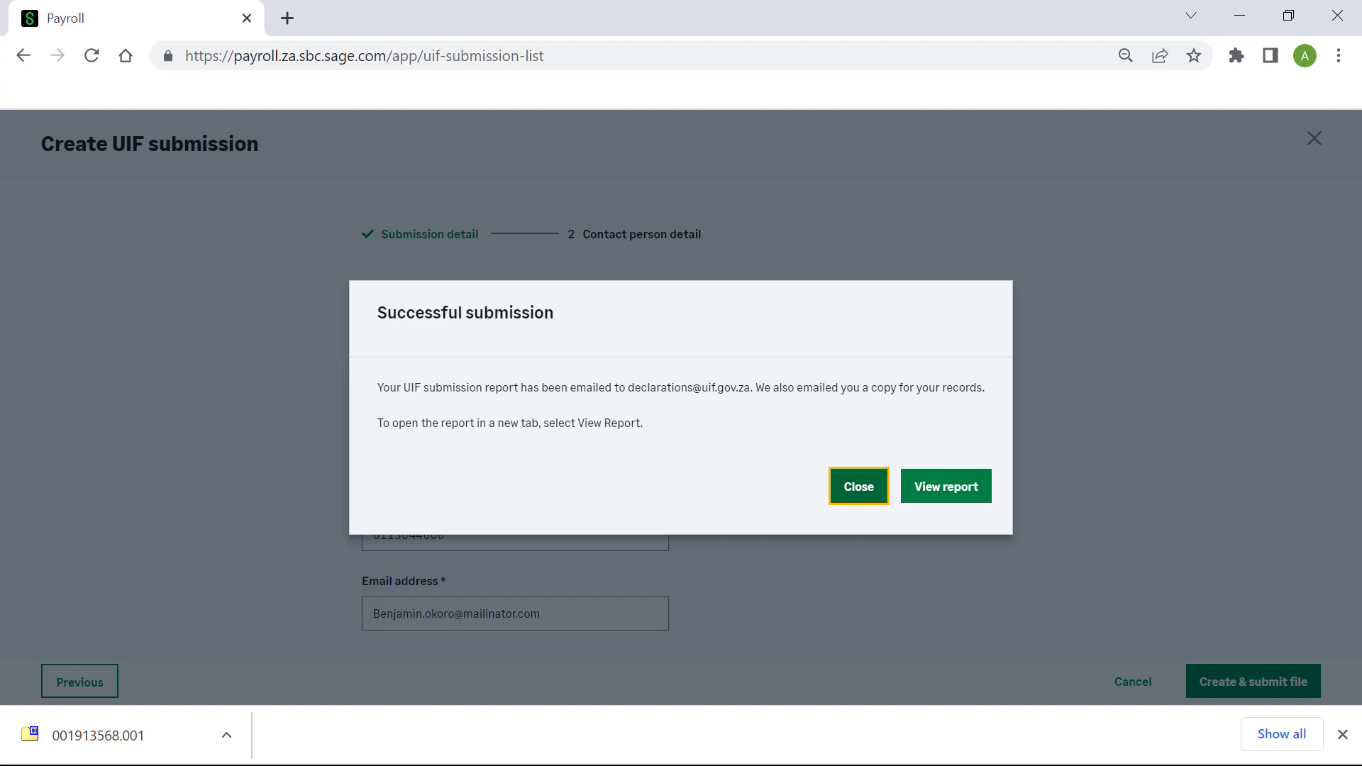
Step: View the UIF submission report from the Successful submission dialog
{"action": "key", "text": "Tab"}
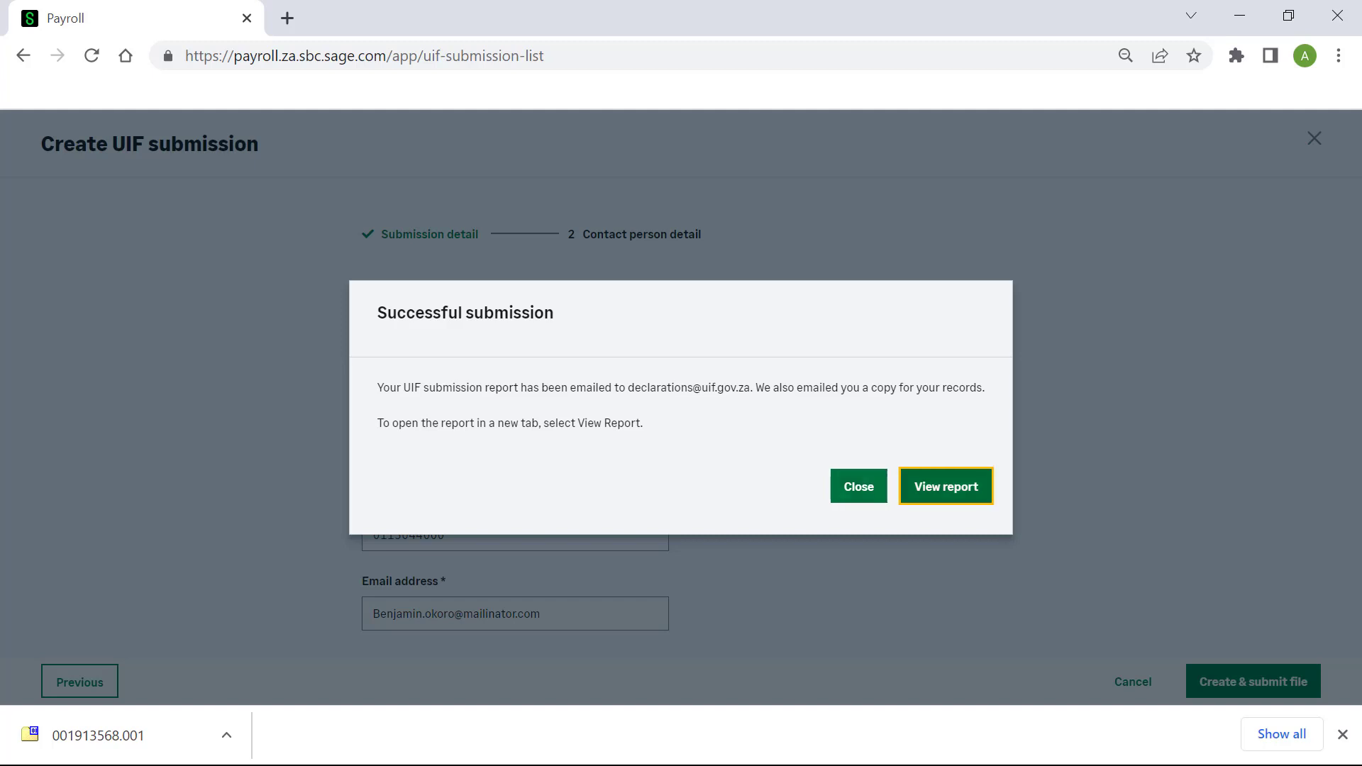
{"action": "key", "text": "Return"}
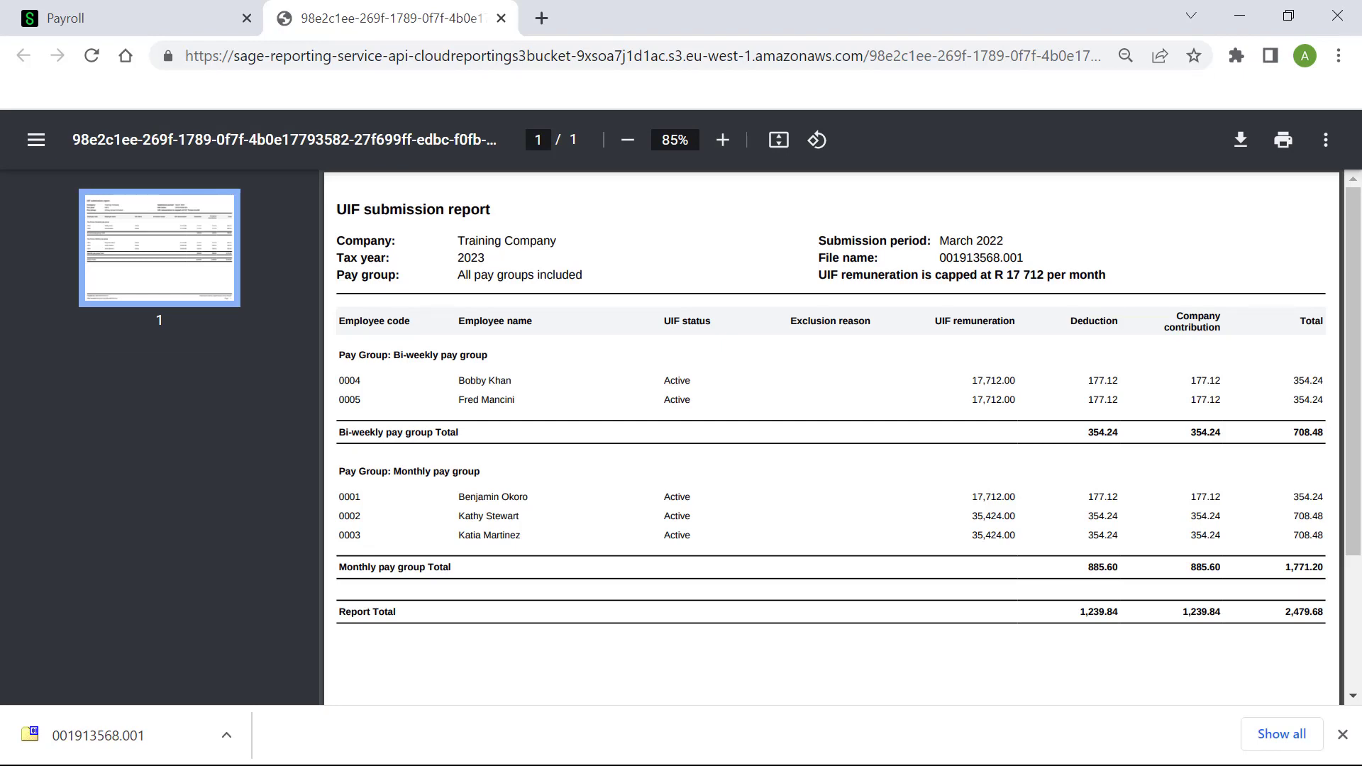
{"action": "left_click", "coordinate": [501, 17]}
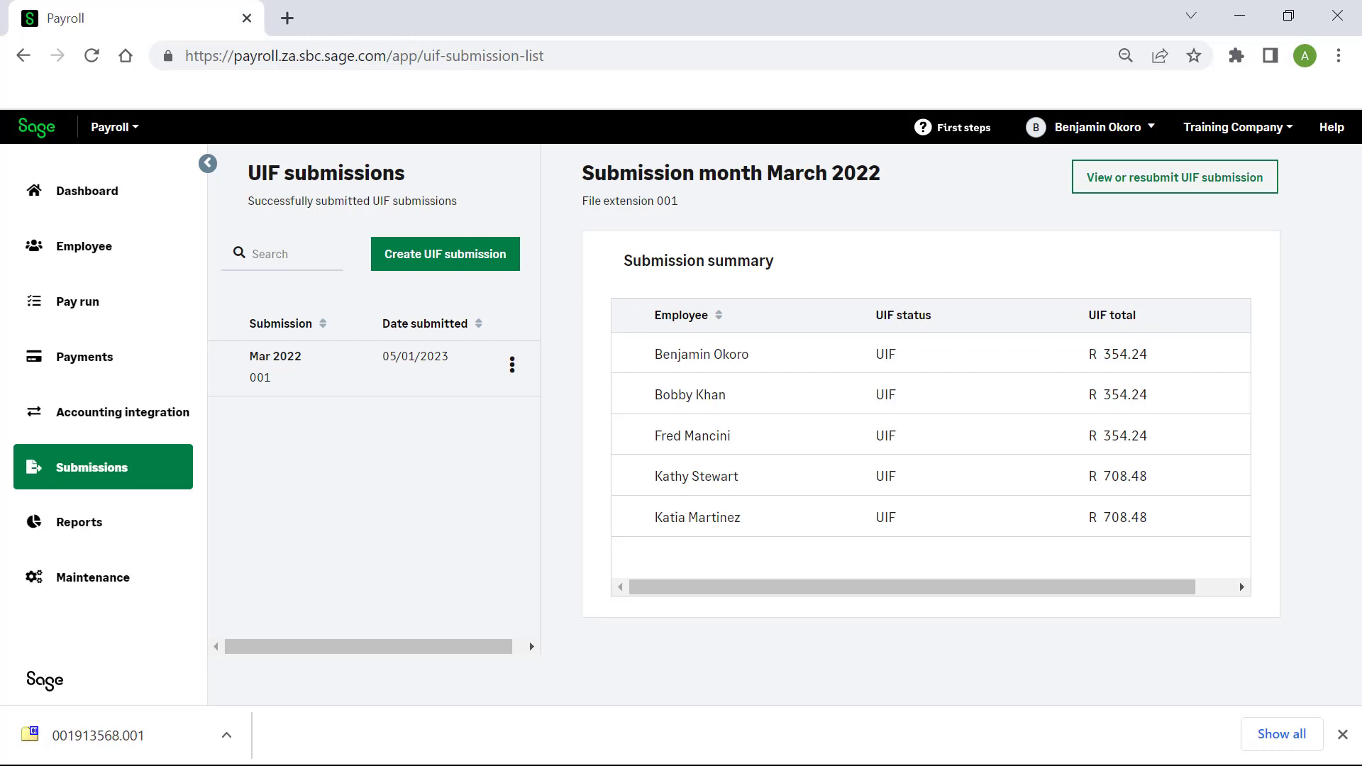